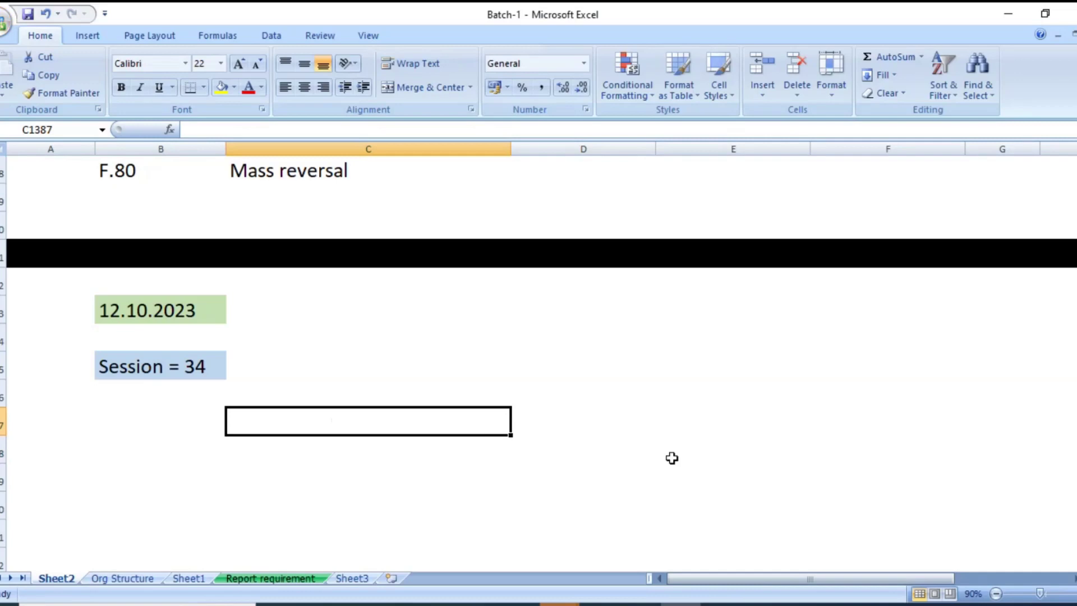
- Enter "Table for Checks" with the table name PAYR beside it in row 1387 of the session notes
type("Table for Checks")
key("Tab")
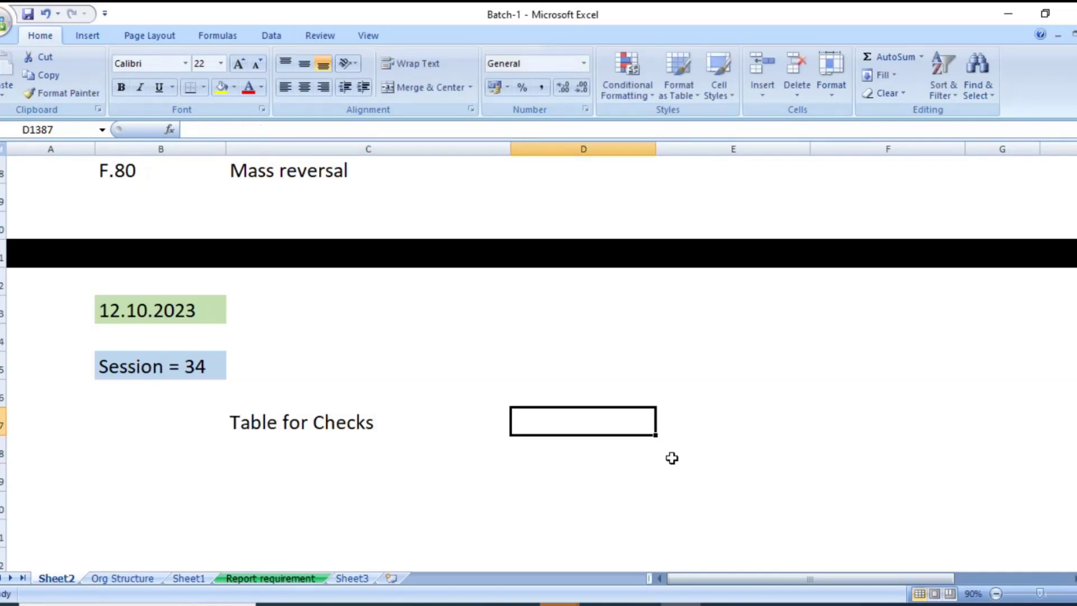
type("PAYR")
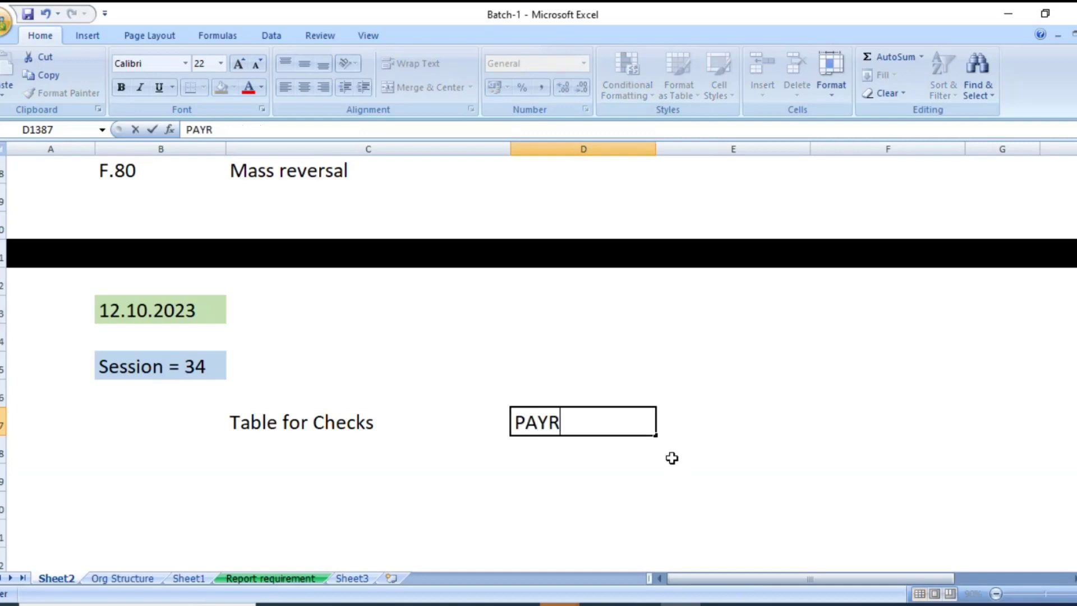
key("Return")
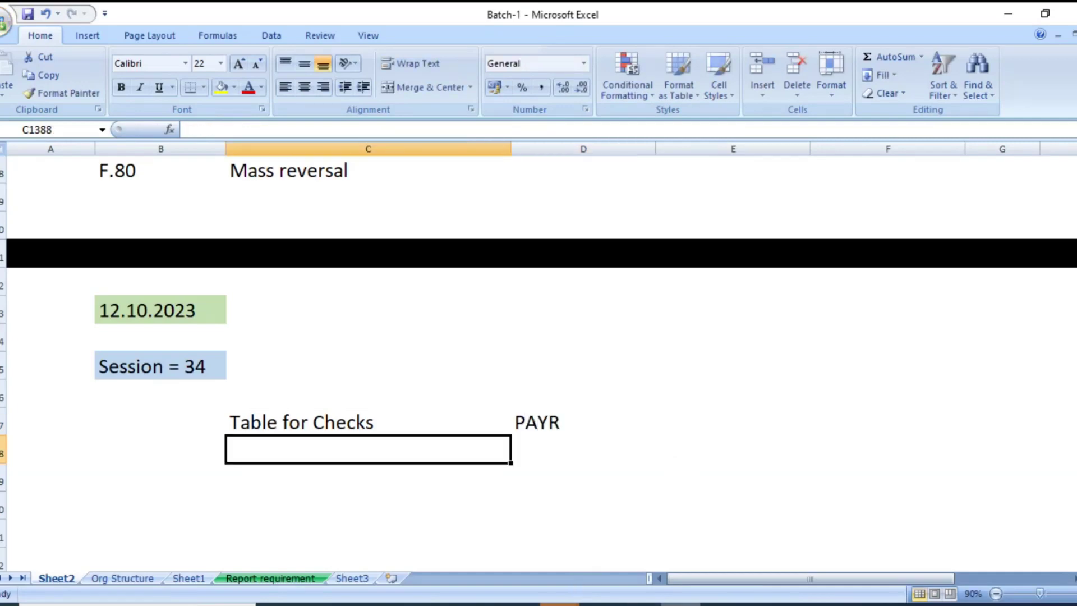
left_click(800, 318)
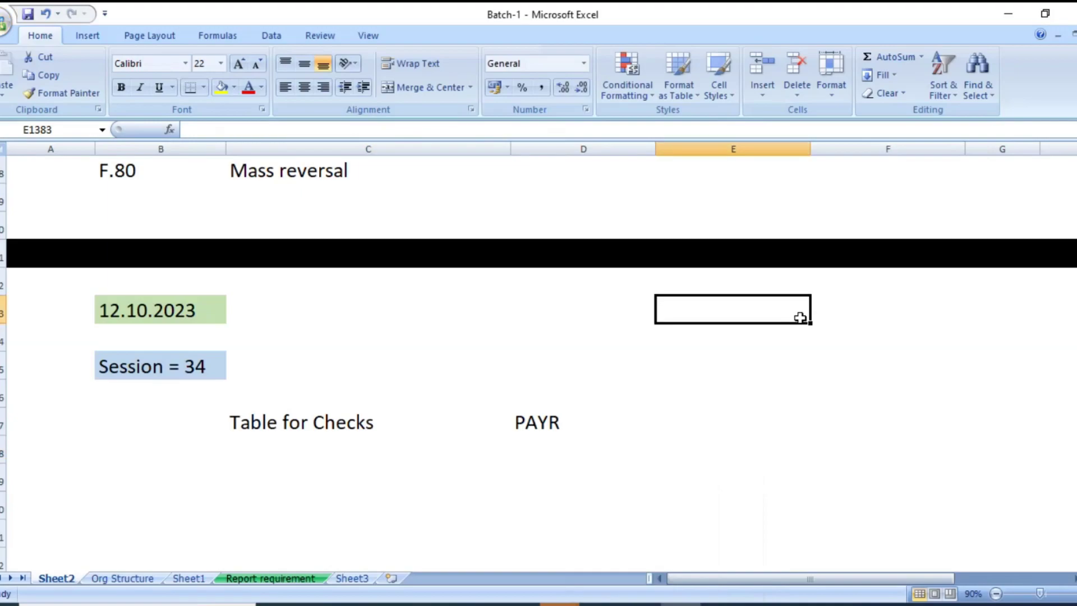
- Switch to SAP and query table PAYR in SE16N for paying company code RN01
left_click(617, 553)
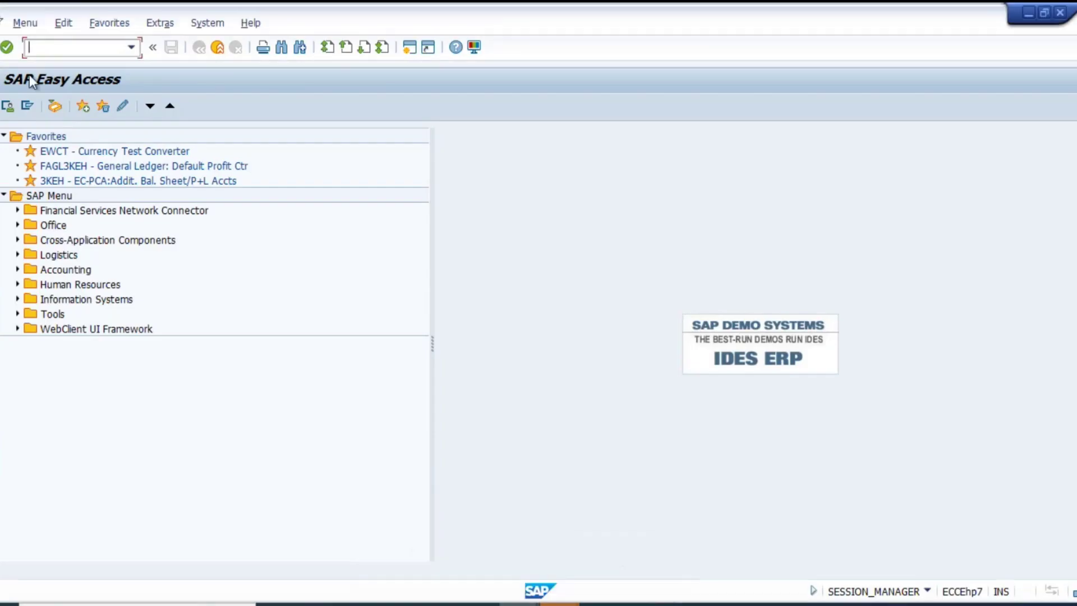
type("se16n")
key("Return")
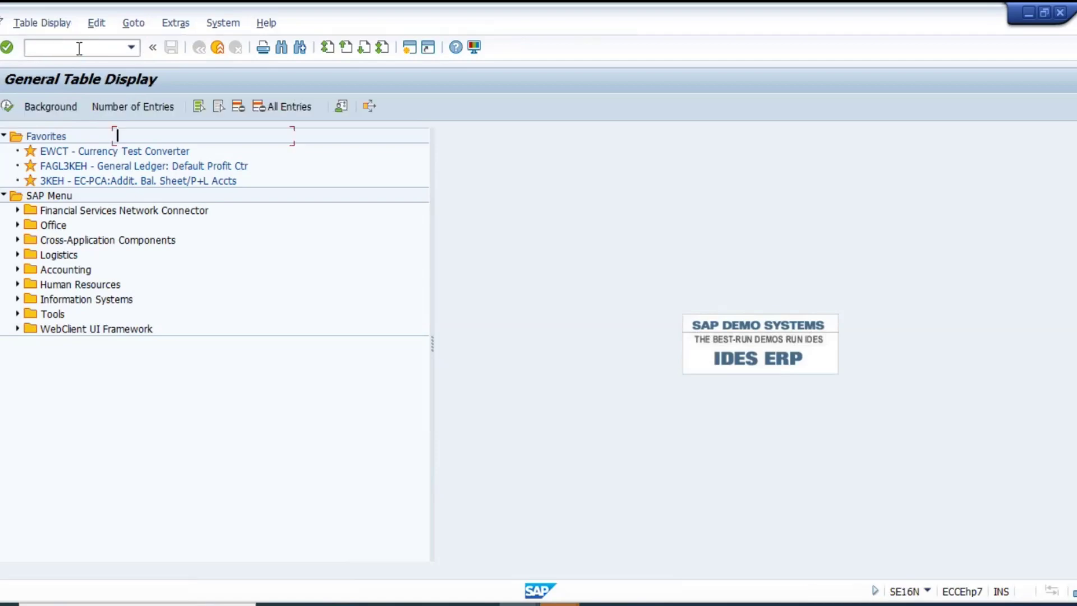
type("Payr")
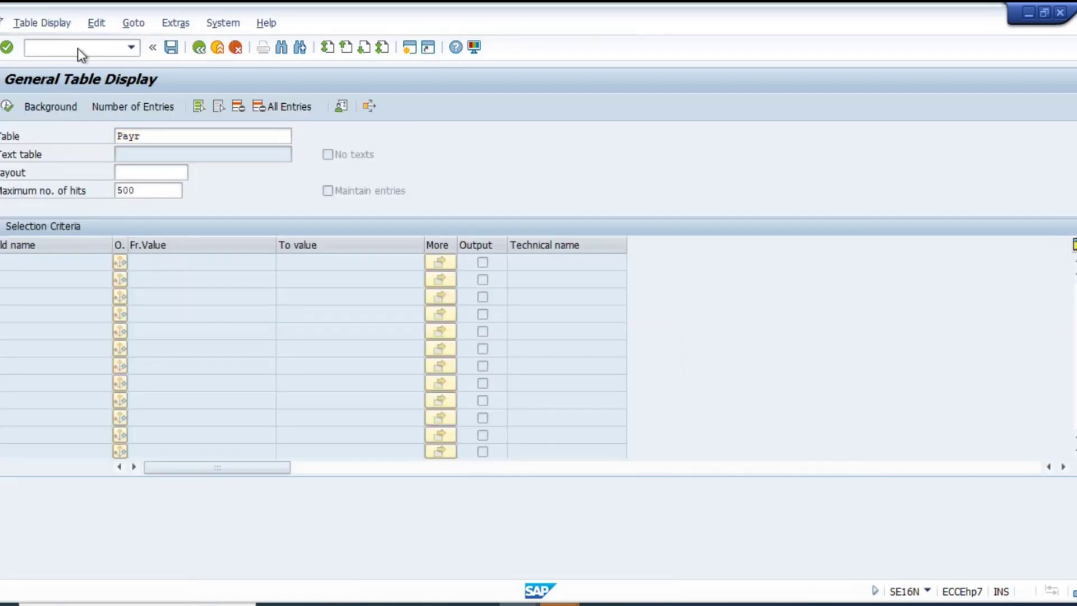
key("Return")
left_click(190, 280)
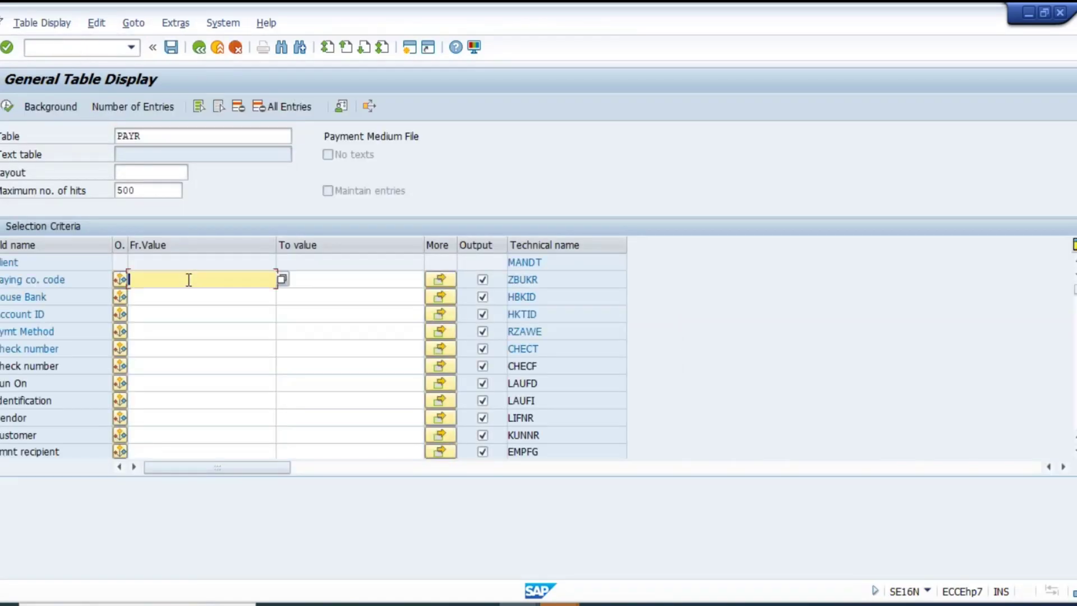
type("RN01")
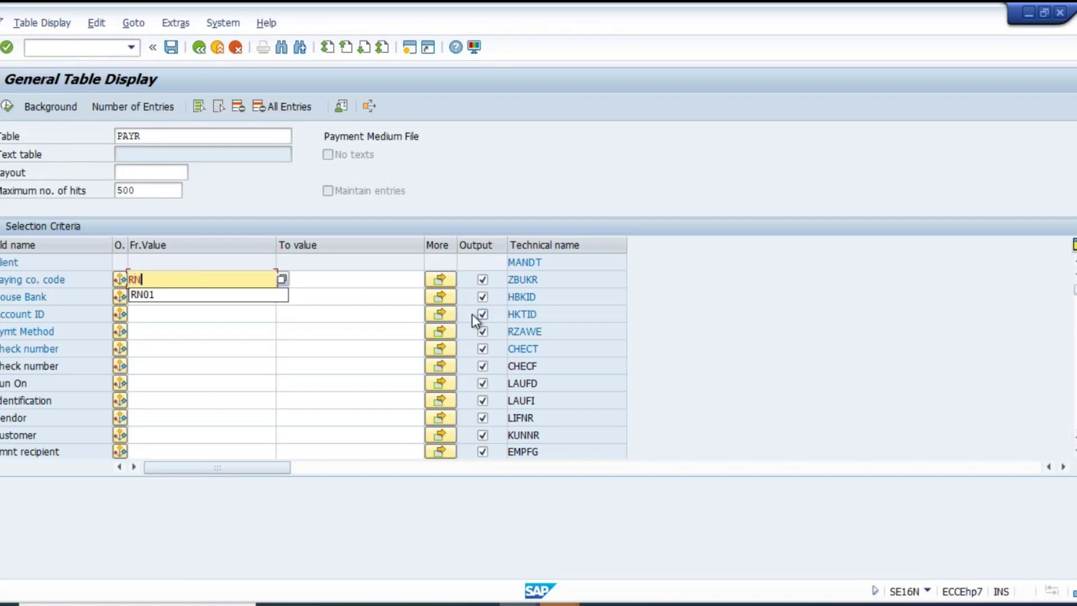
left_click(7, 106)
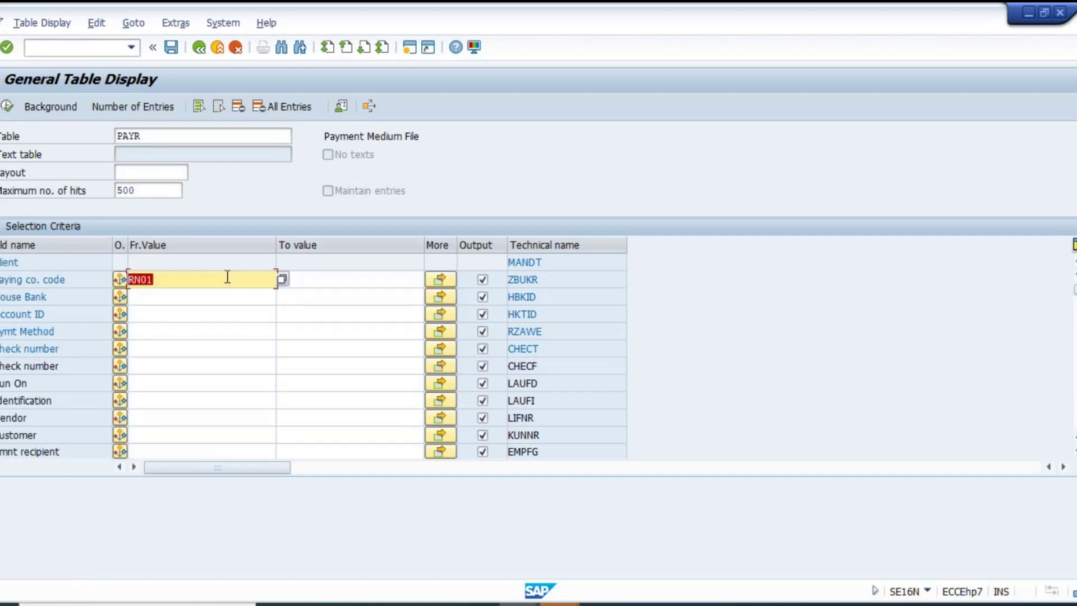
- Query PAYR for paying company code TE01 instead and examine the check numbers of the entries
type("TE01")
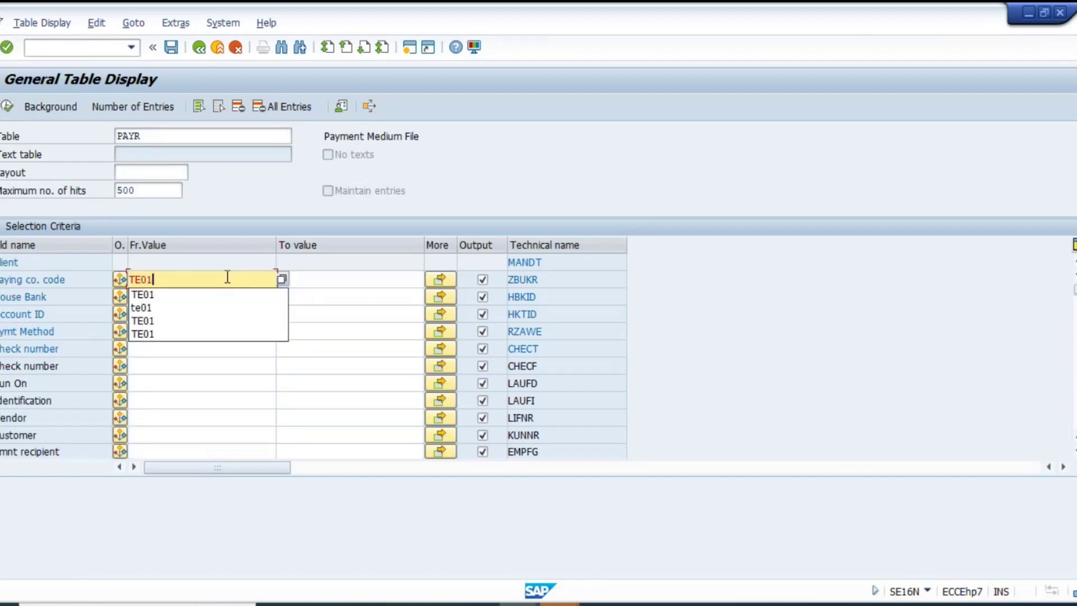
key("F8")
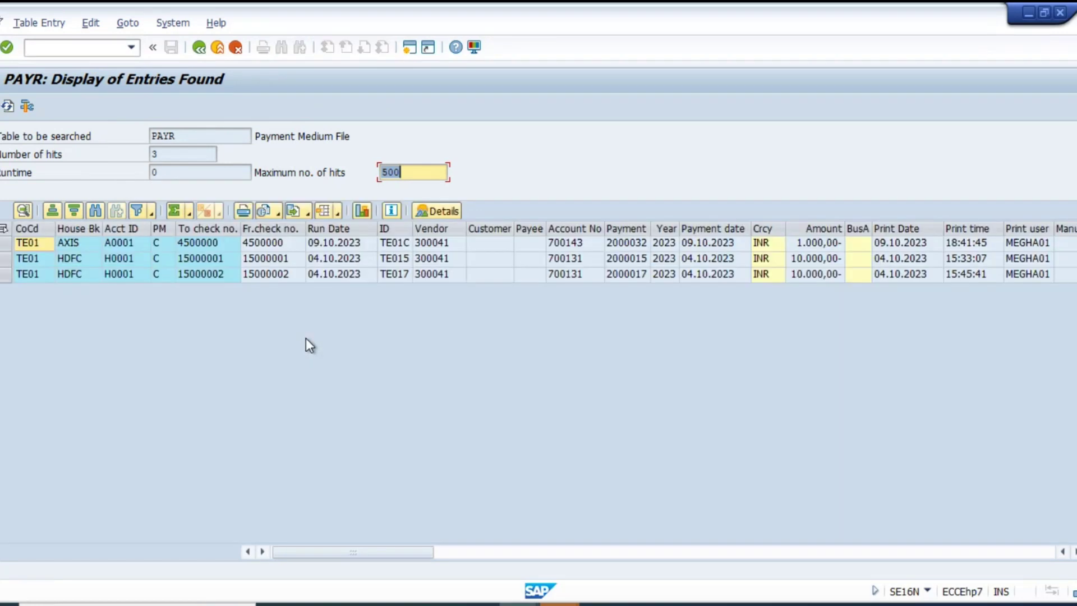
left_click(285, 276)
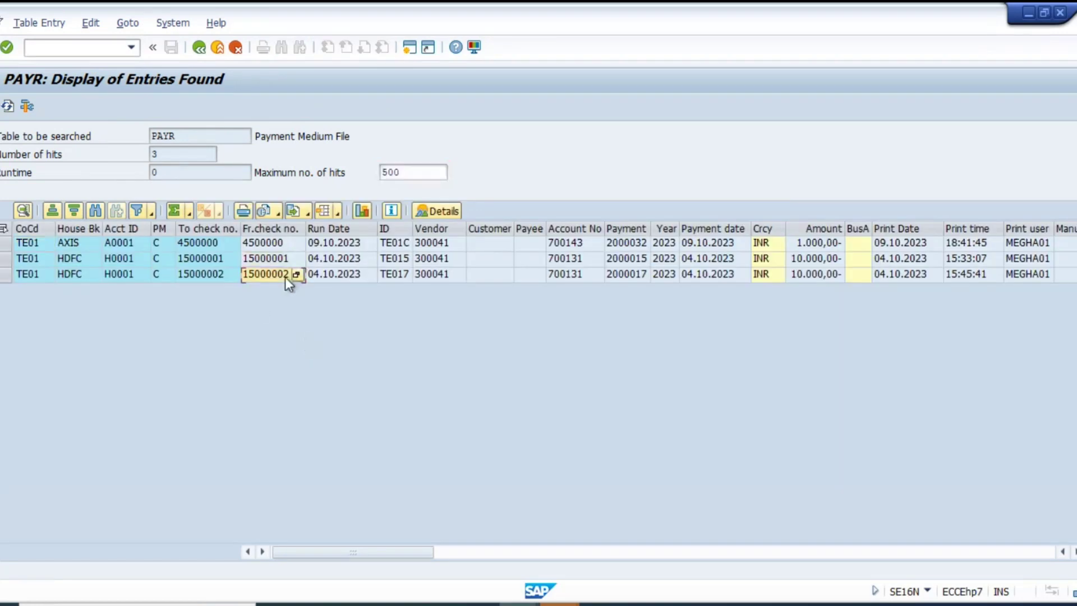
left_click(269, 243)
left_click(271, 259)
- Run FBZP in a new session and examine the country-level settings of payment method C for country IN
left_click(411, 48)
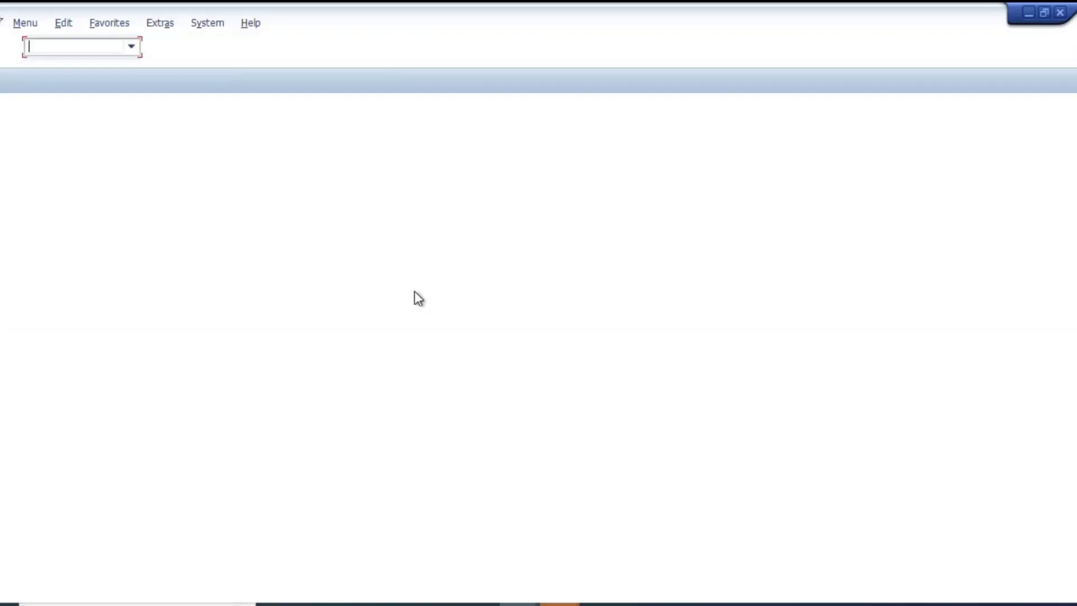
type("fbzp")
key("Return")
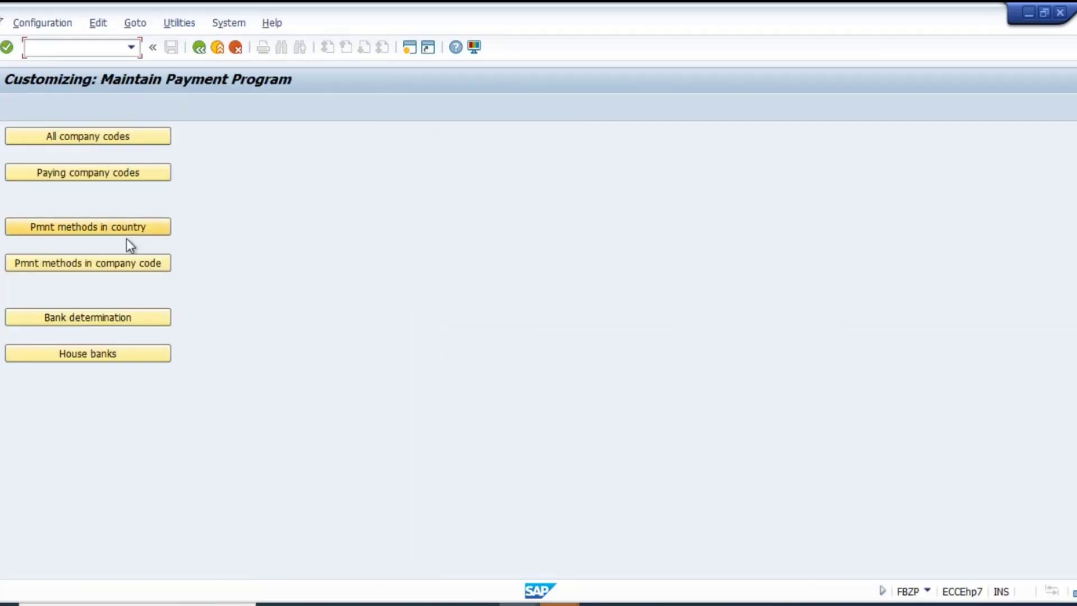
left_click(112, 228)
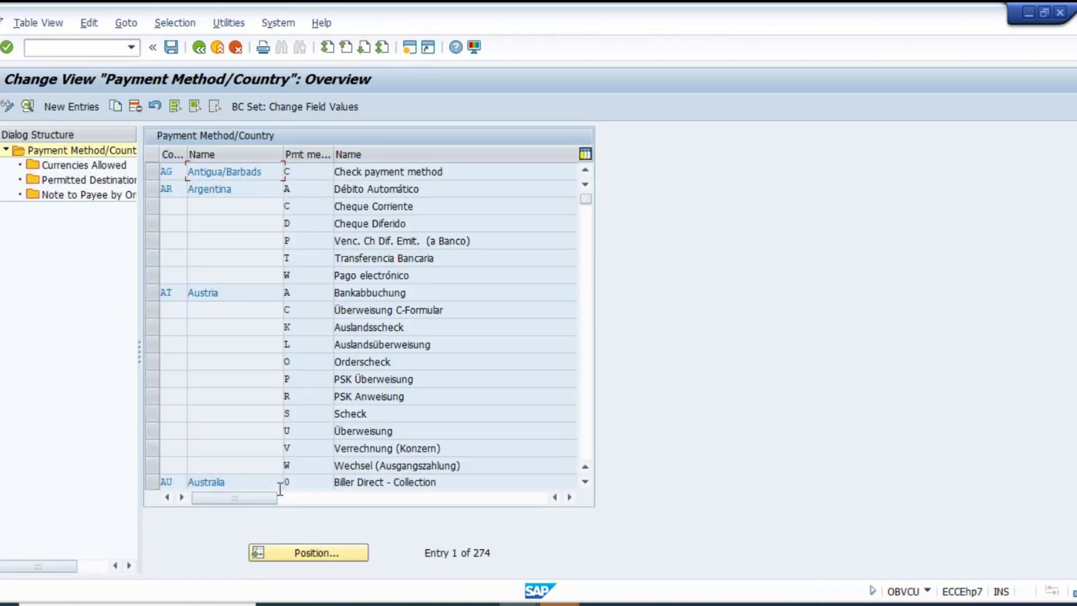
left_click(315, 556)
type("in")
key("Return")
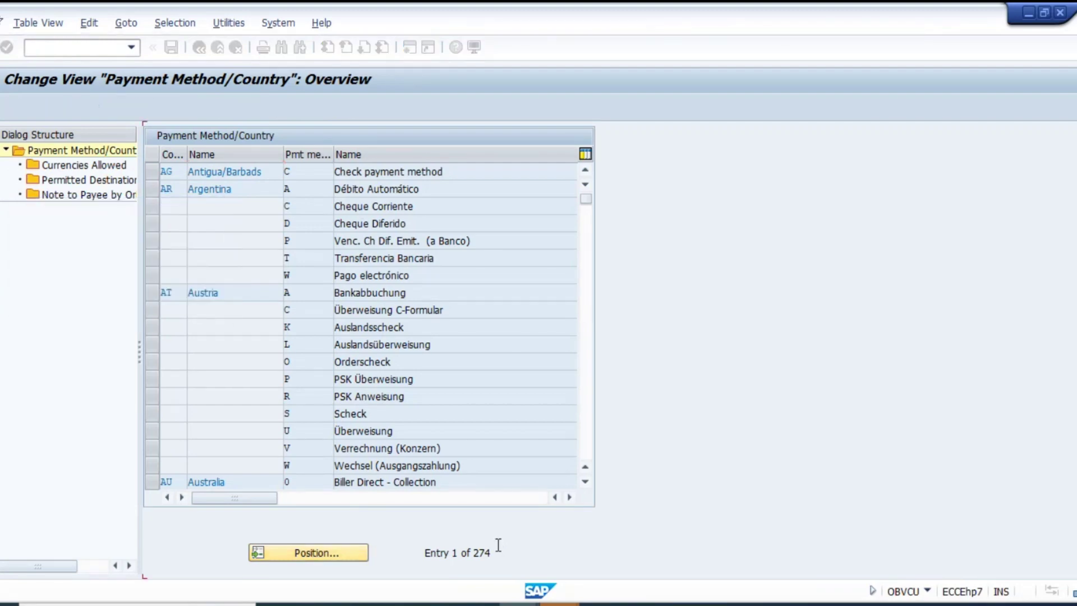
left_click(307, 463)
double_click(318, 467)
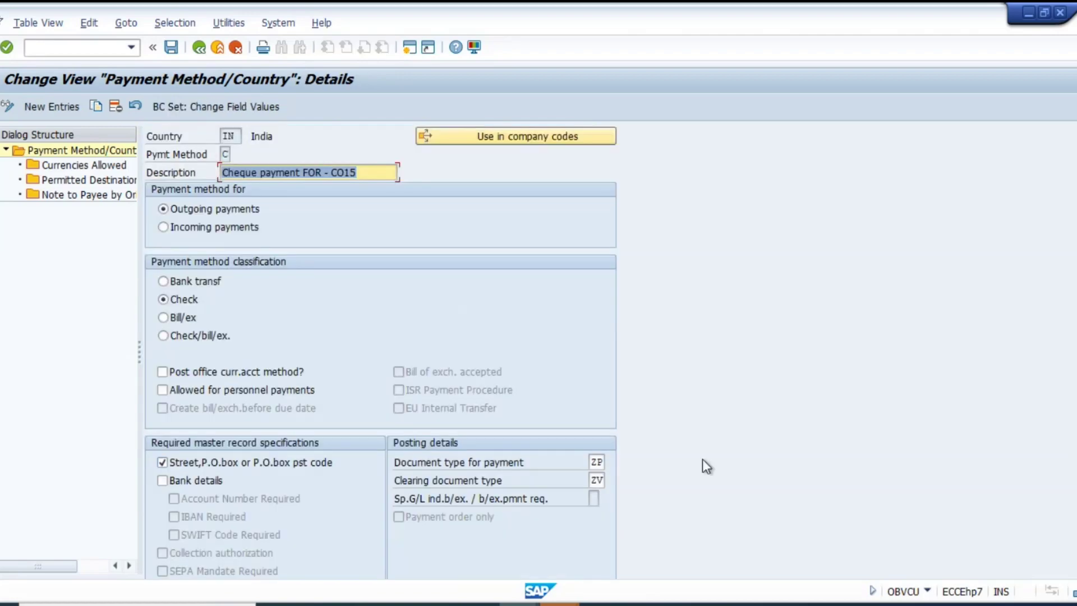
left_click(199, 47)
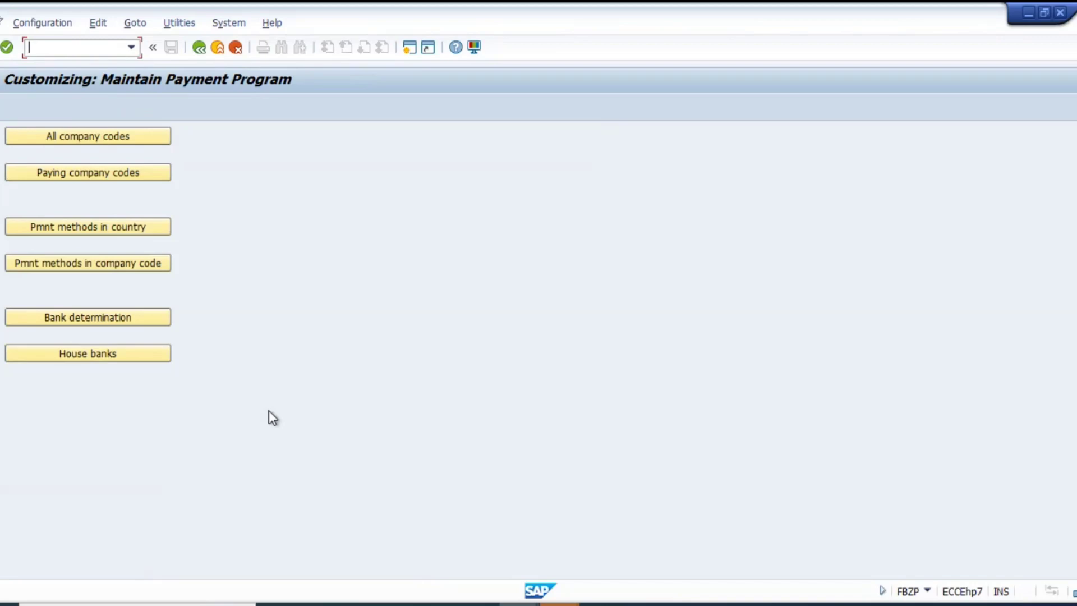
- Examine the company code settings and payment medium form of payment method C for paying company code RN01
left_click(87, 273)
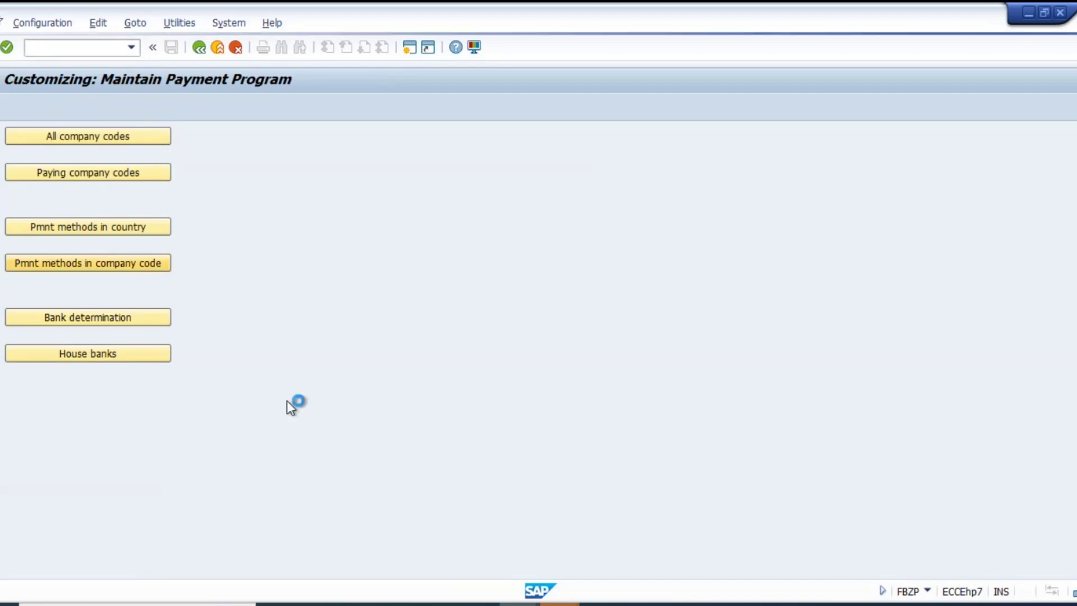
left_click(187, 557)
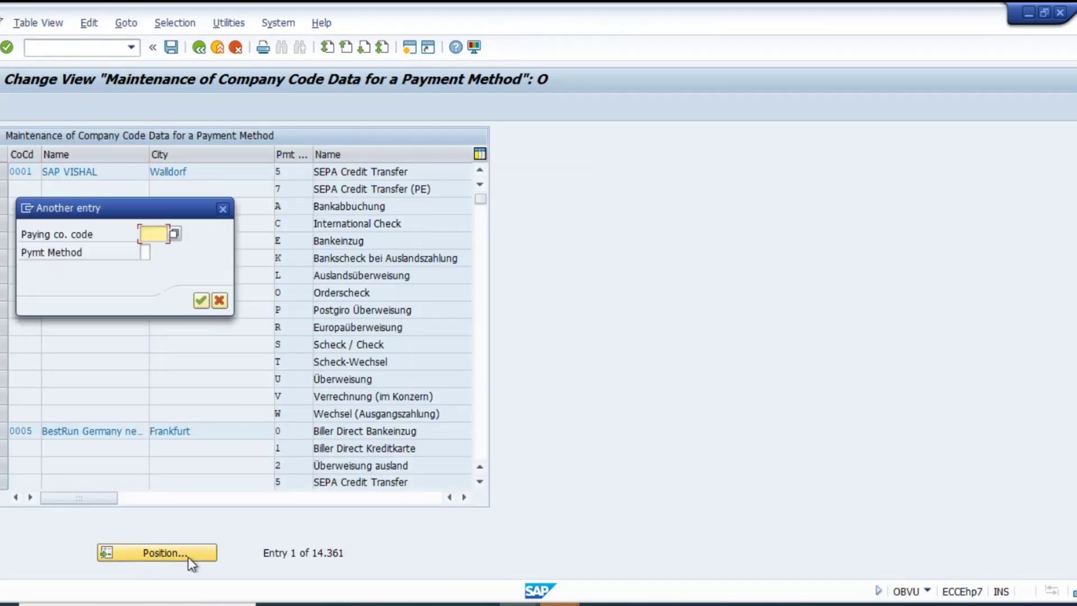
type("rn01")
key("Return")
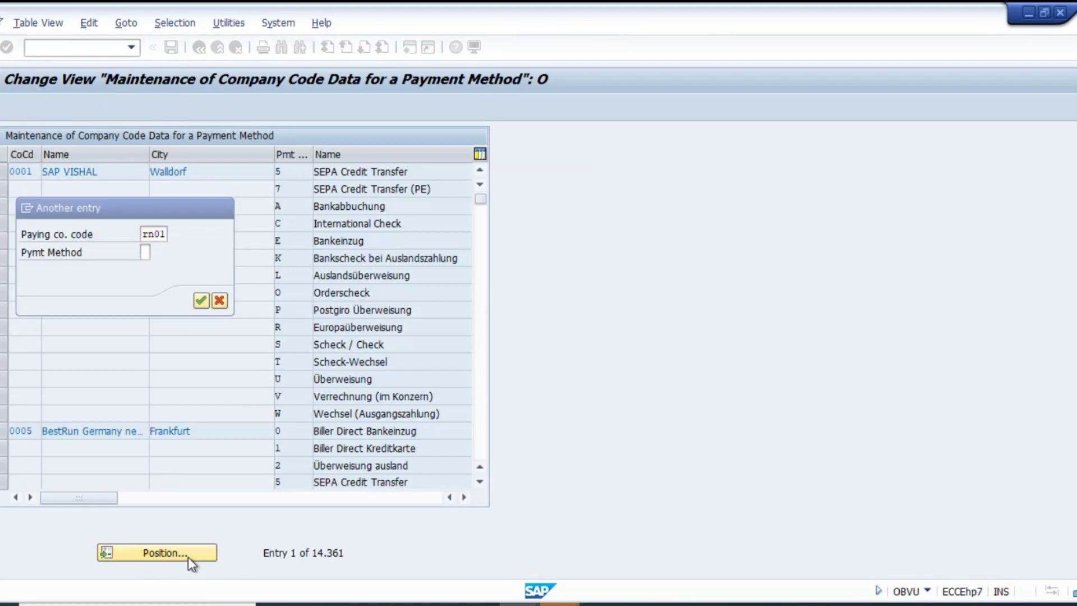
left_click(282, 206)
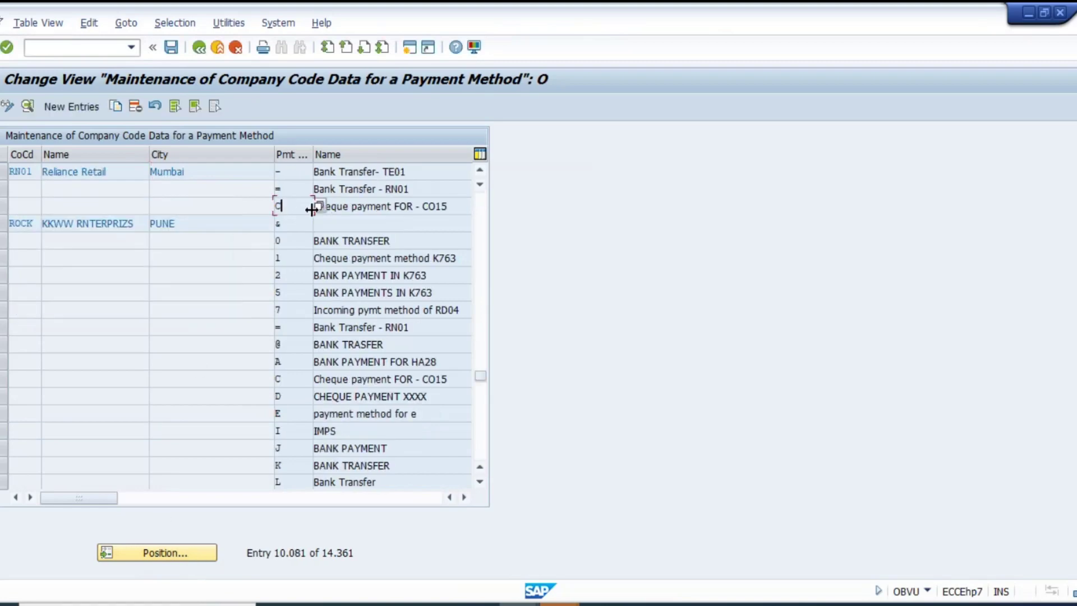
double_click(440, 215)
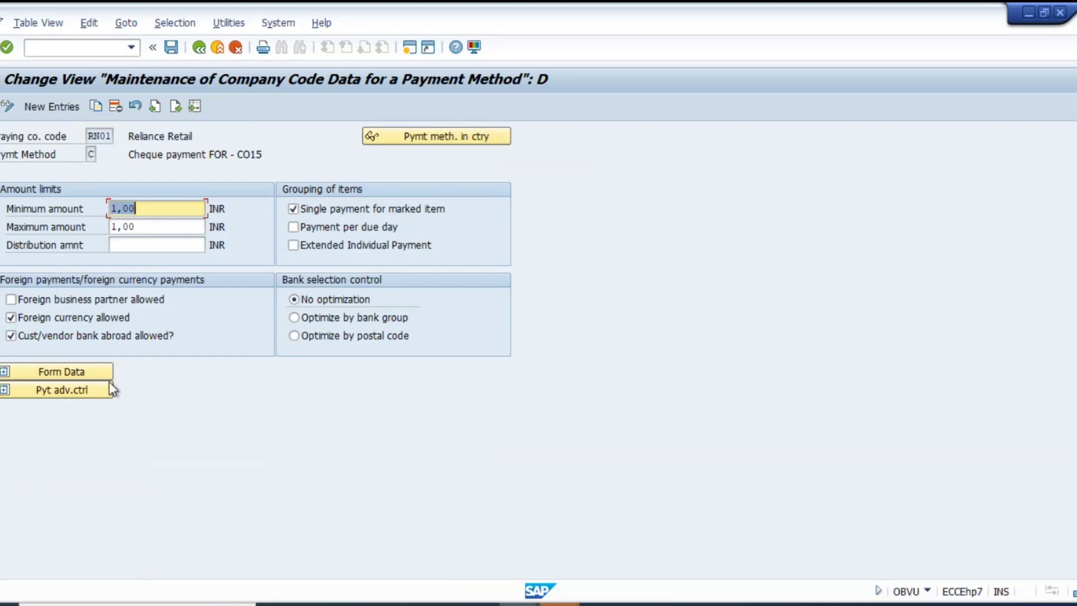
left_click(75, 375)
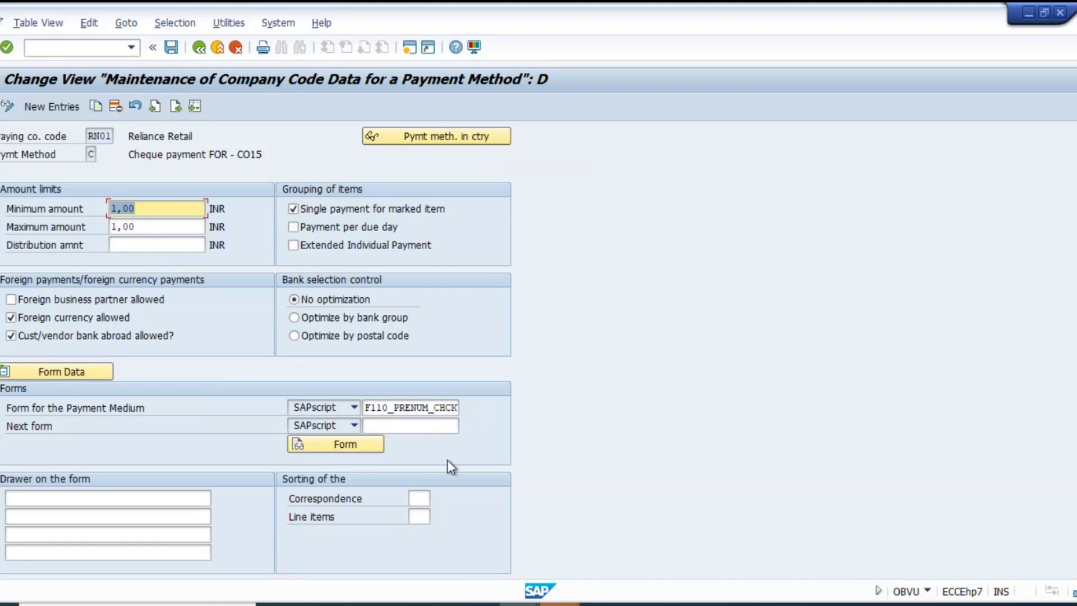
left_click(378, 408)
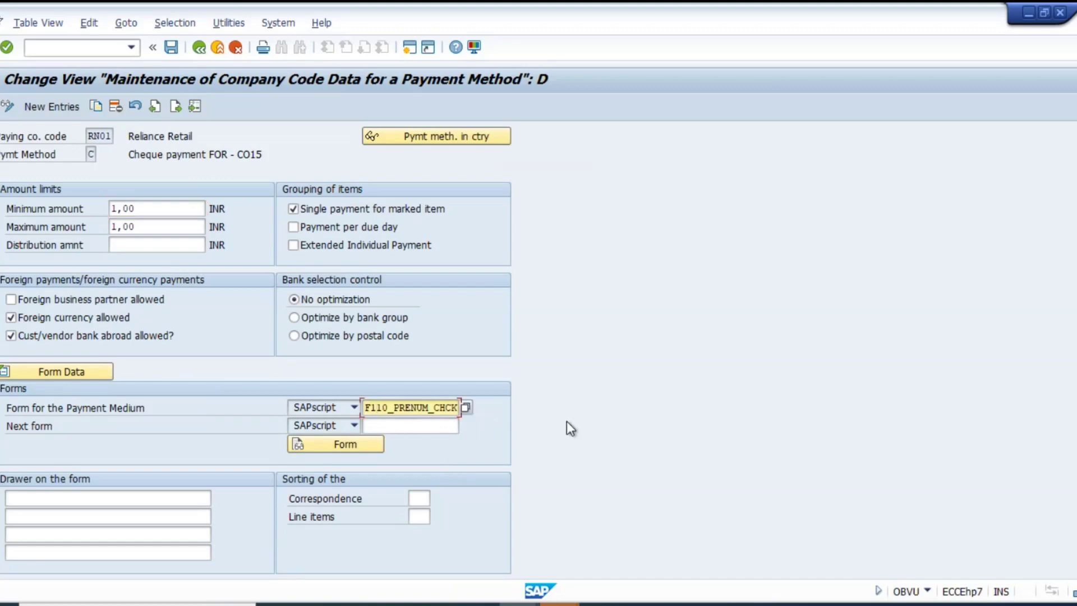
left_click(199, 47)
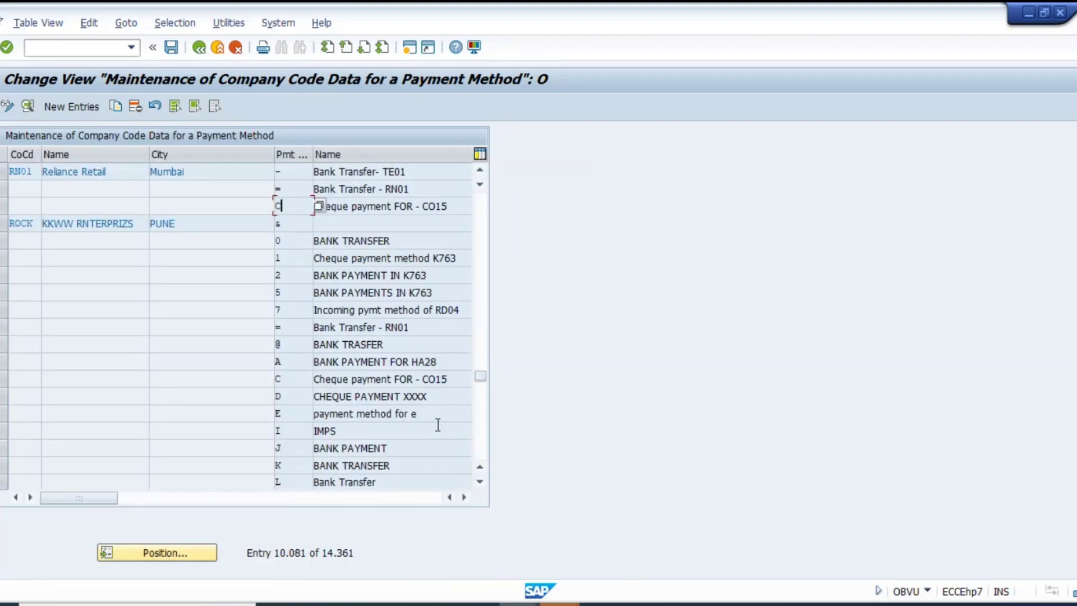
- Run F110 in a new session and display the additional log settings of payment run RN01G dated 10.10.2023
left_click(411, 50)
type("f110")
key("Return")
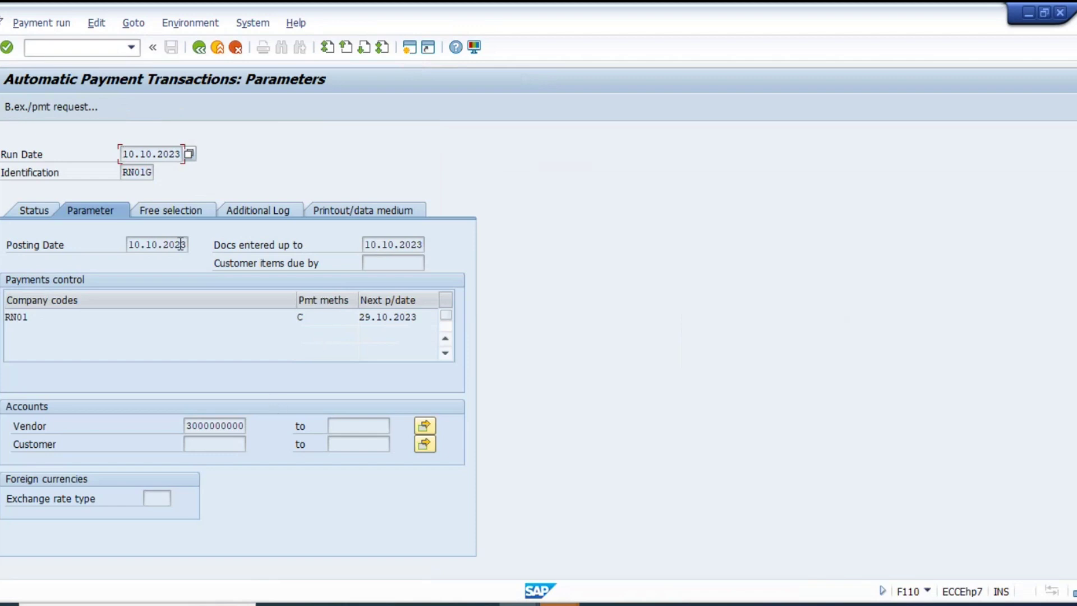
key("Return")
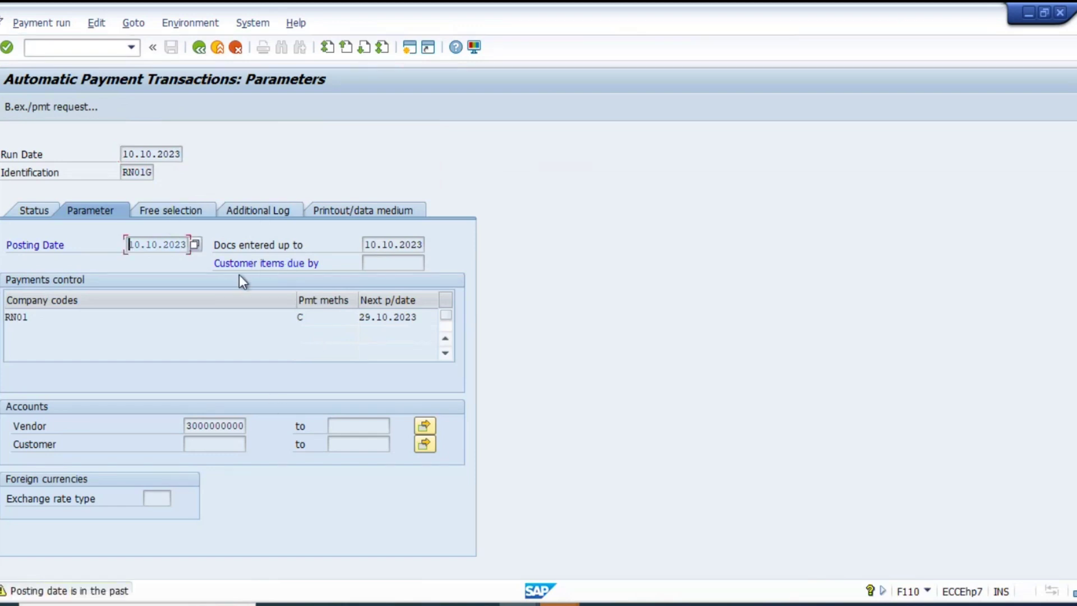
key("Return")
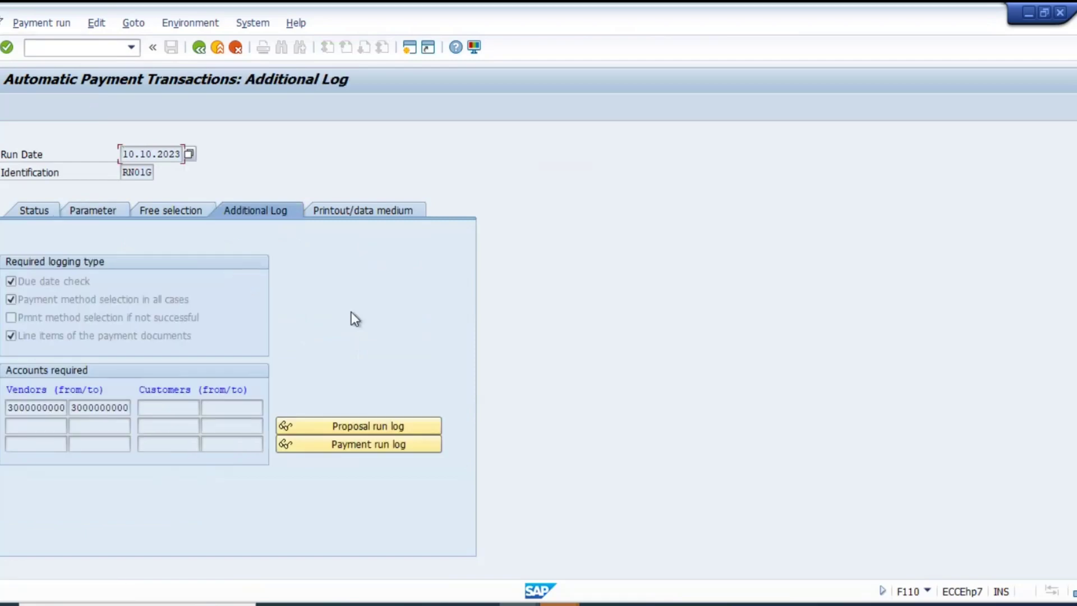
- Examine the job log of the payment run's print job, and return to the payment run
left_click(382, 446)
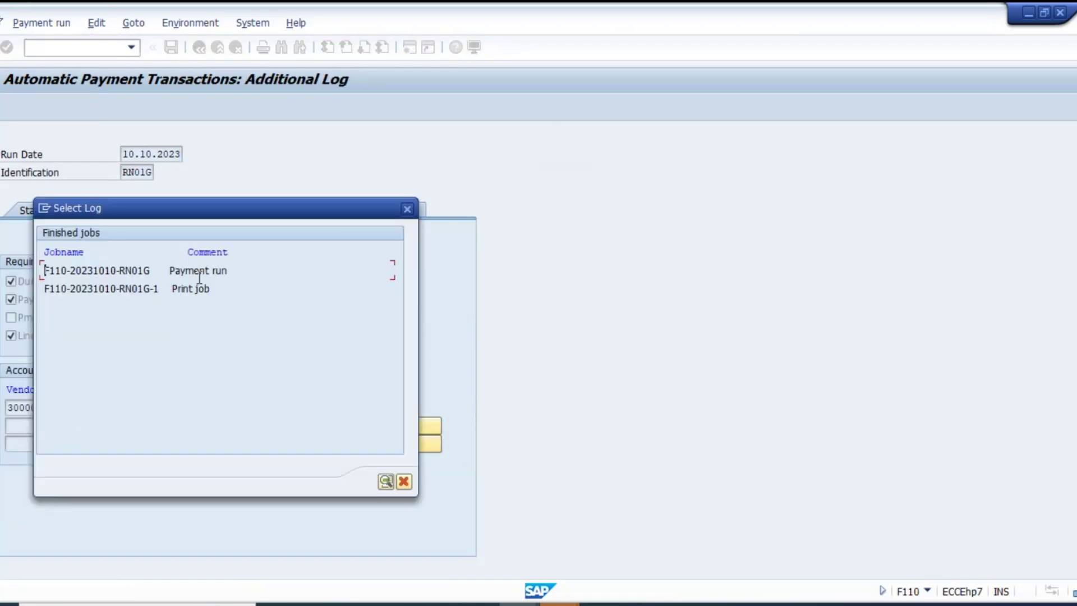
double_click(202, 288)
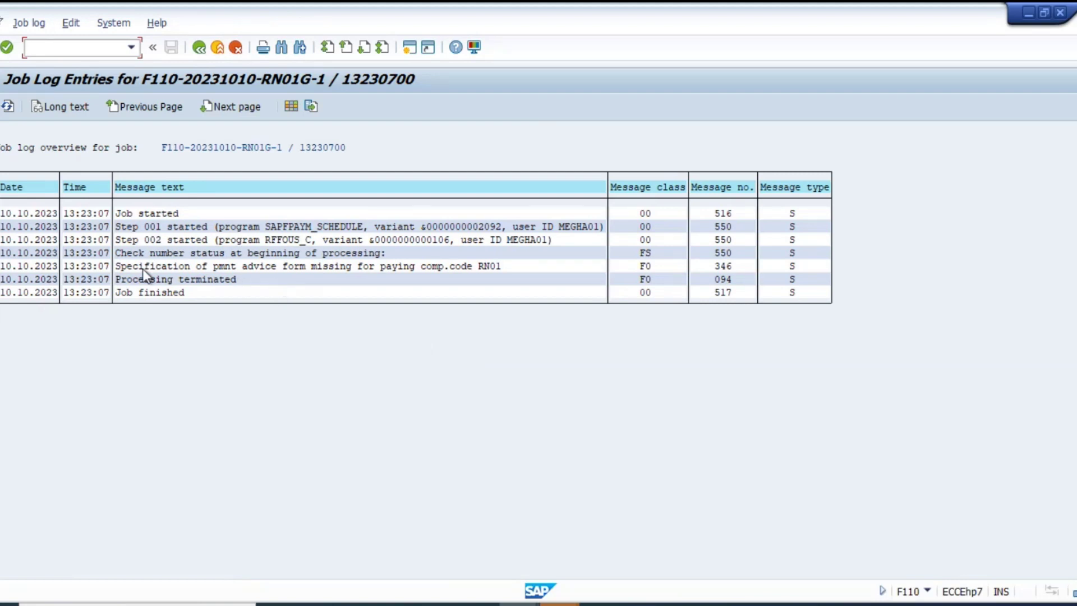
left_click(401, 254)
key("F3")
- Open variant RN01_C of print program RFFOUS_C for maintenance from the payment run's printout settings
left_click(395, 214)
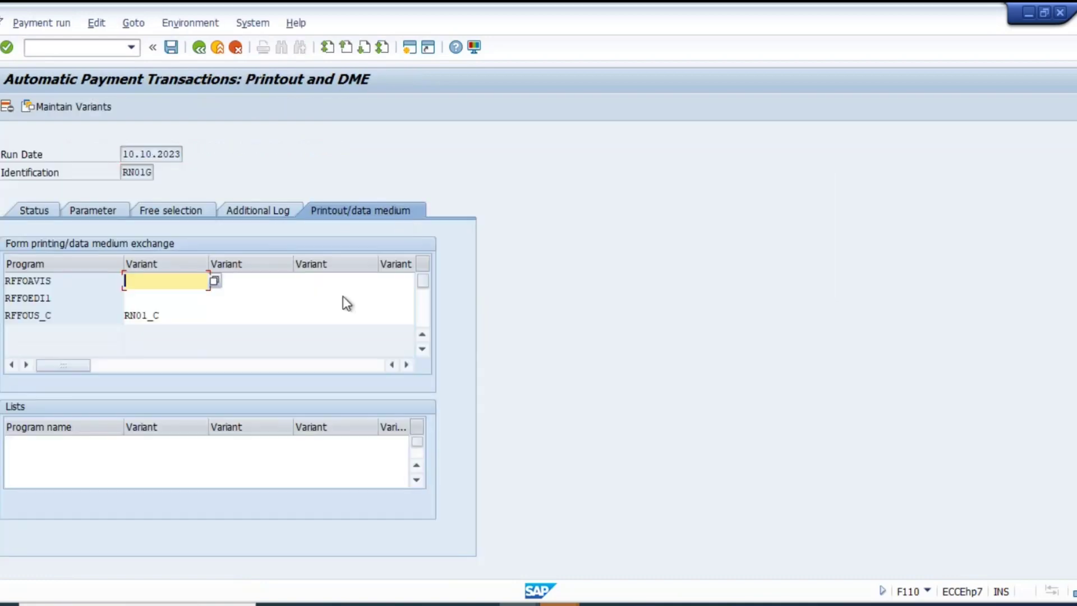
left_click(147, 316)
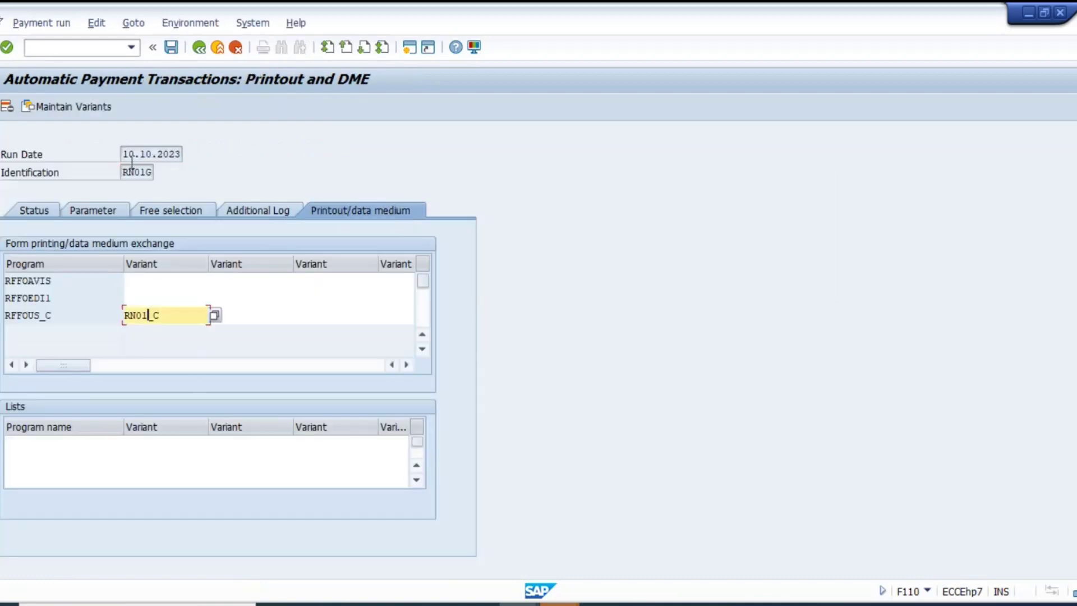
left_click(73, 106)
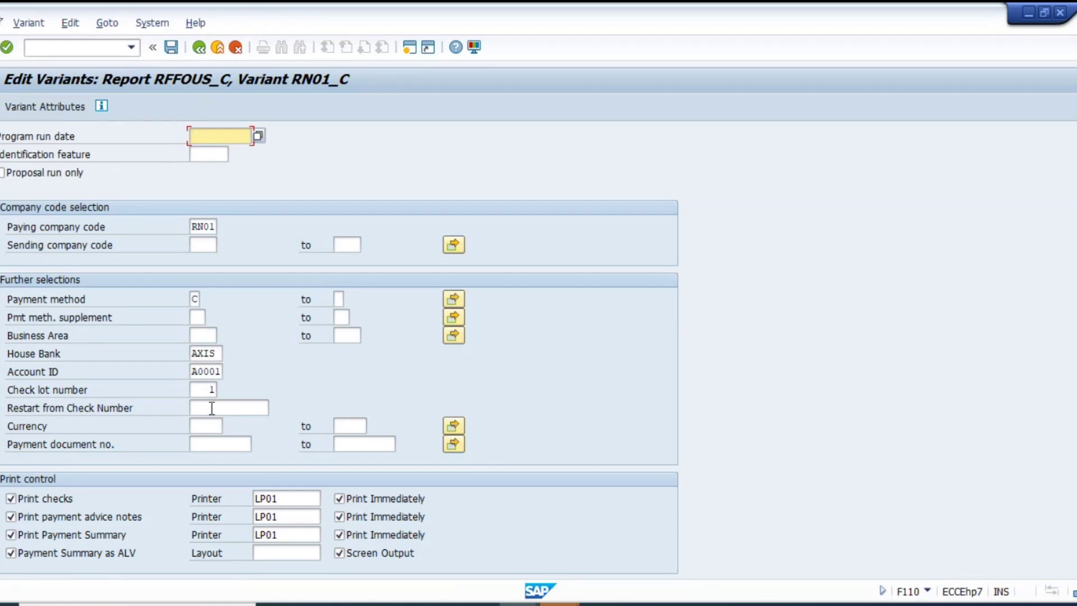
- Run FCHI in a new session and select paying company code RN01, house bank AXIS and account ID A0001
left_click(409, 47)
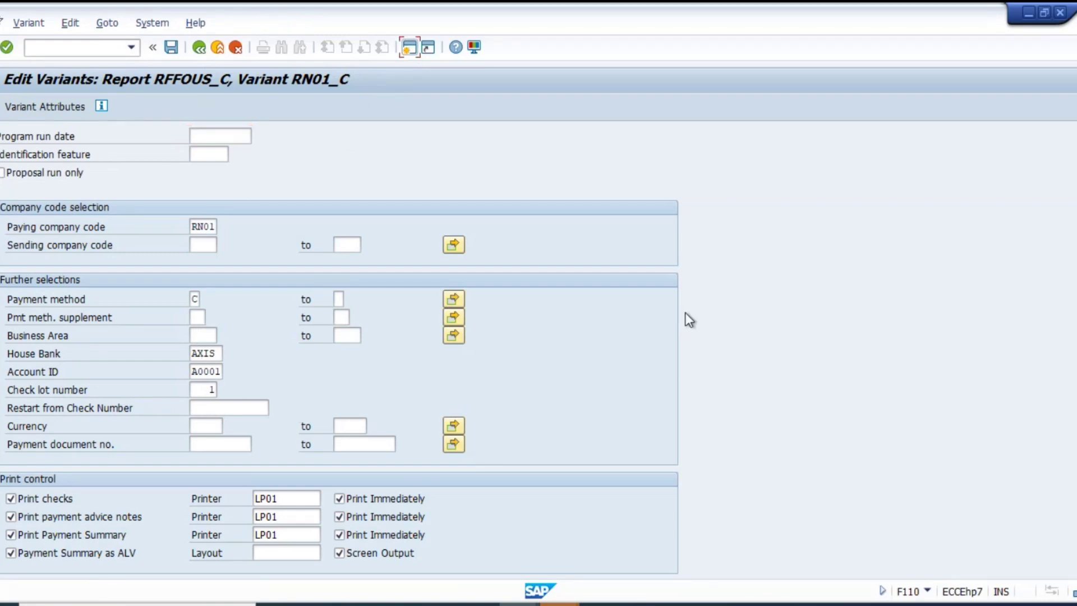
type("fchi")
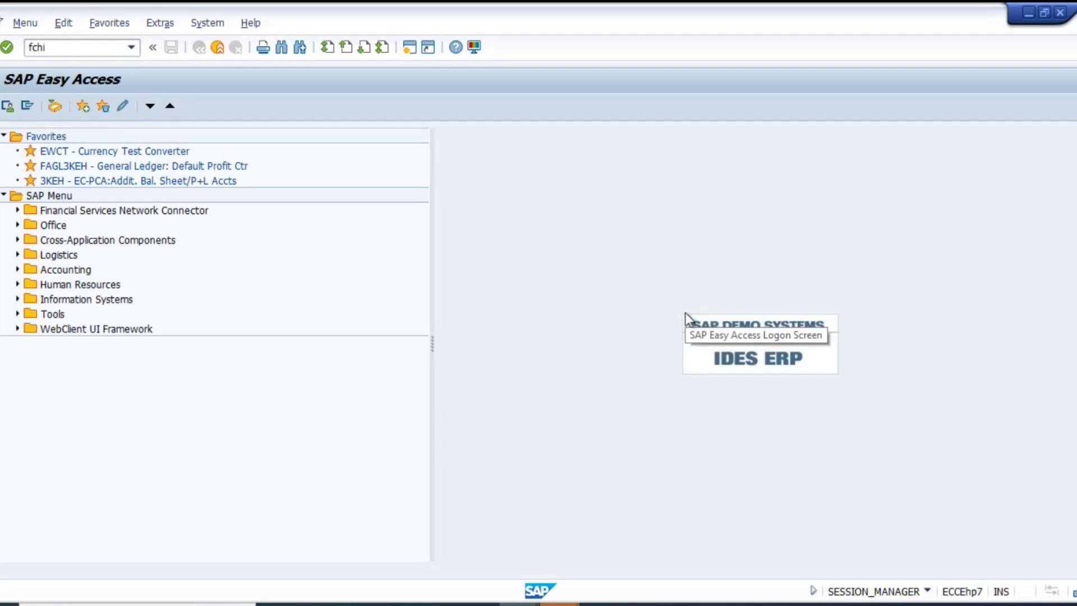
key("Return")
type("RN01")
key("Tab")
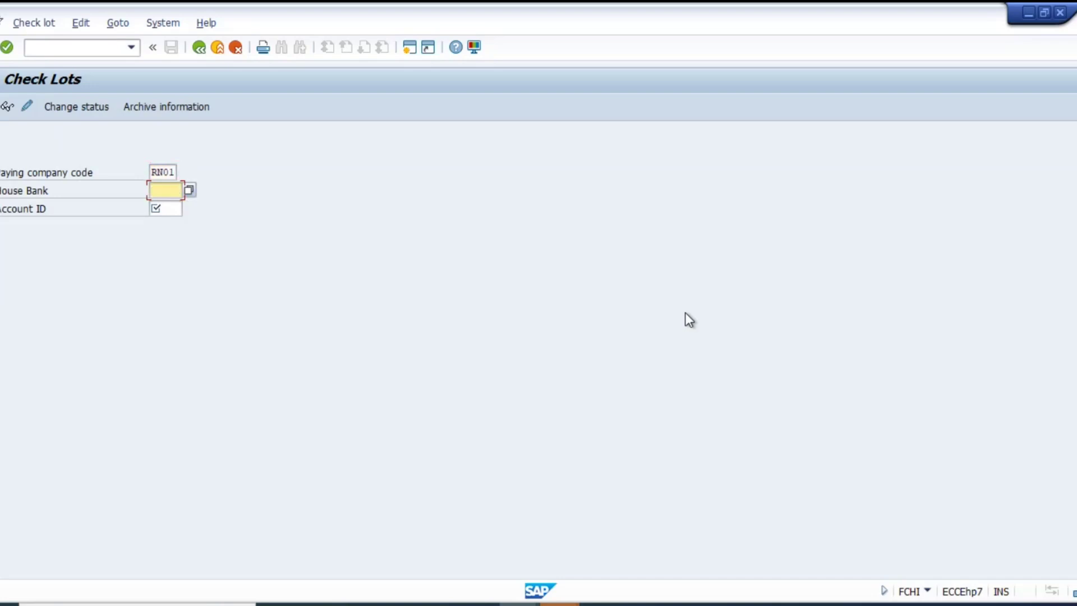
key("Return")
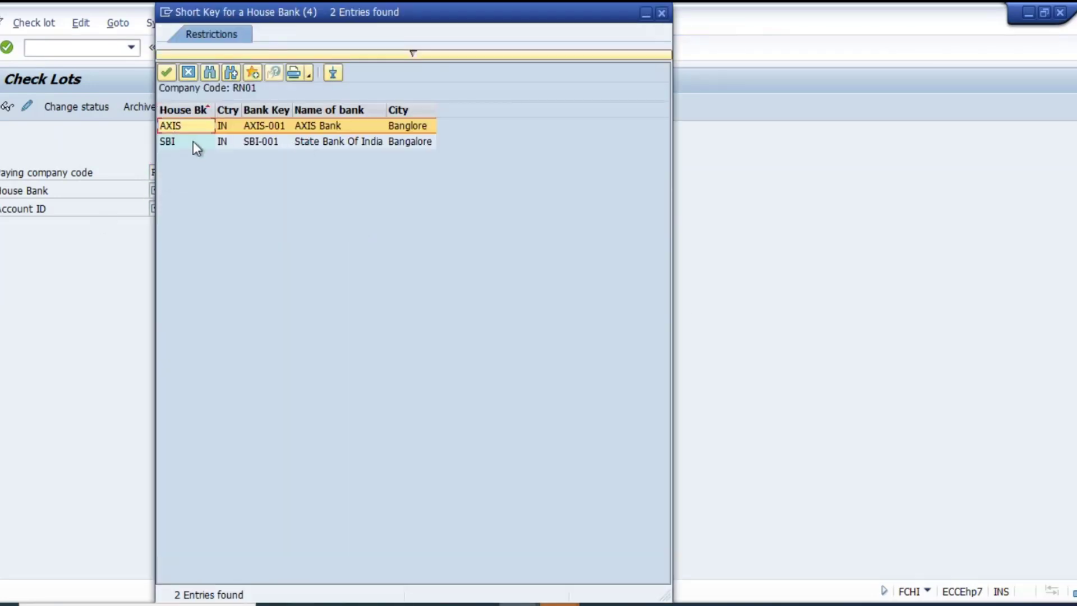
left_click(194, 144)
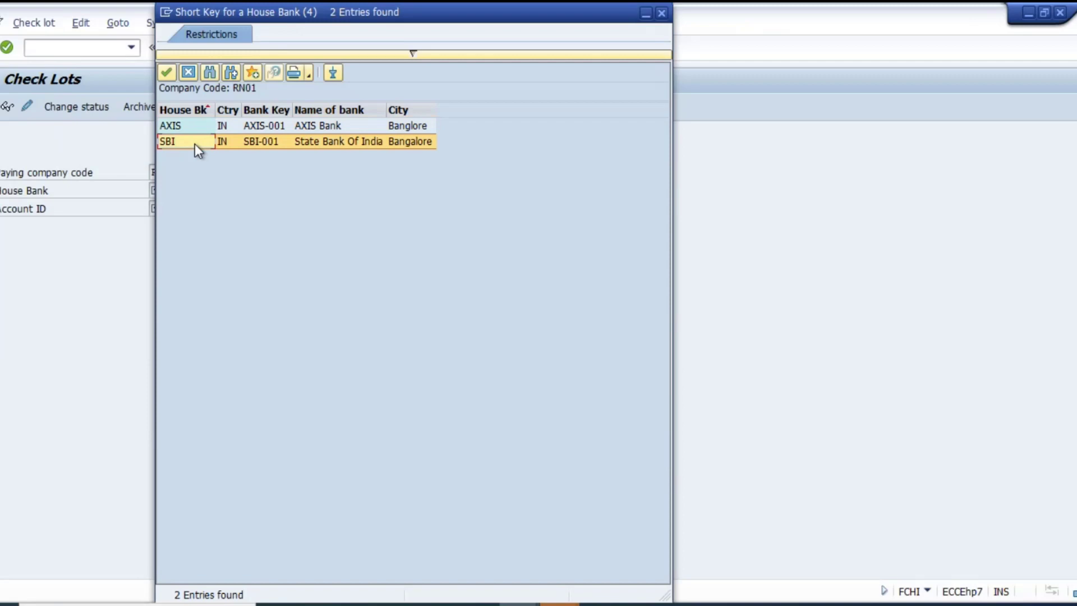
left_click(191, 123)
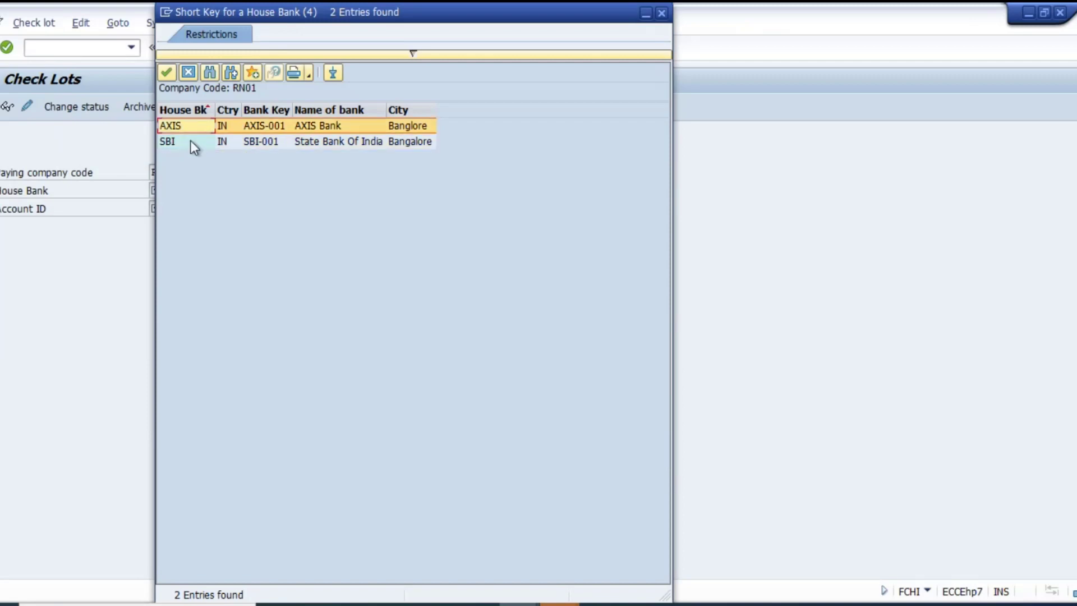
double_click(177, 125)
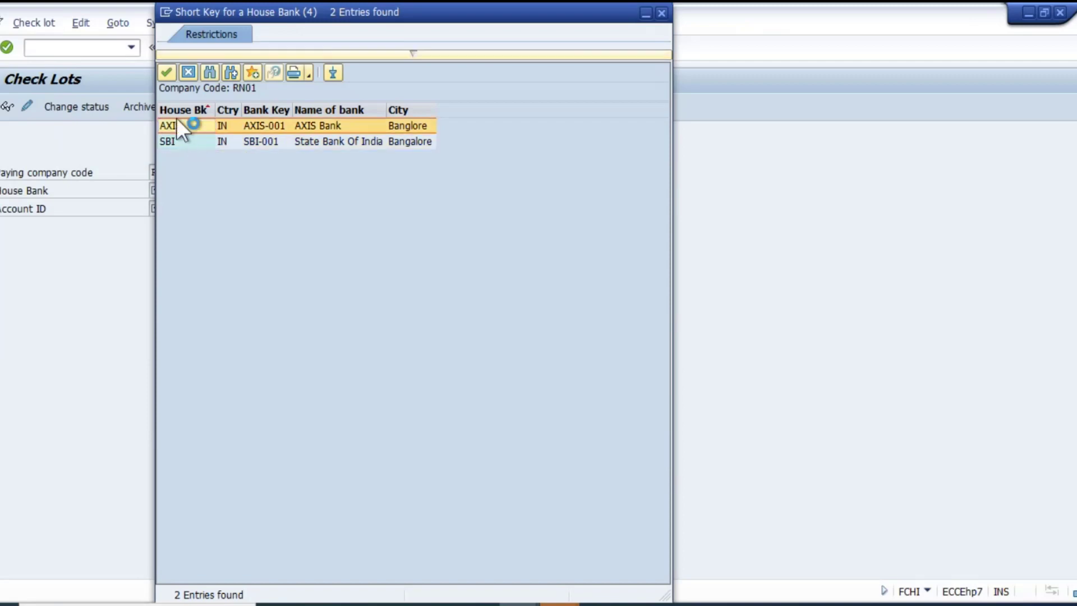
left_click(188, 209)
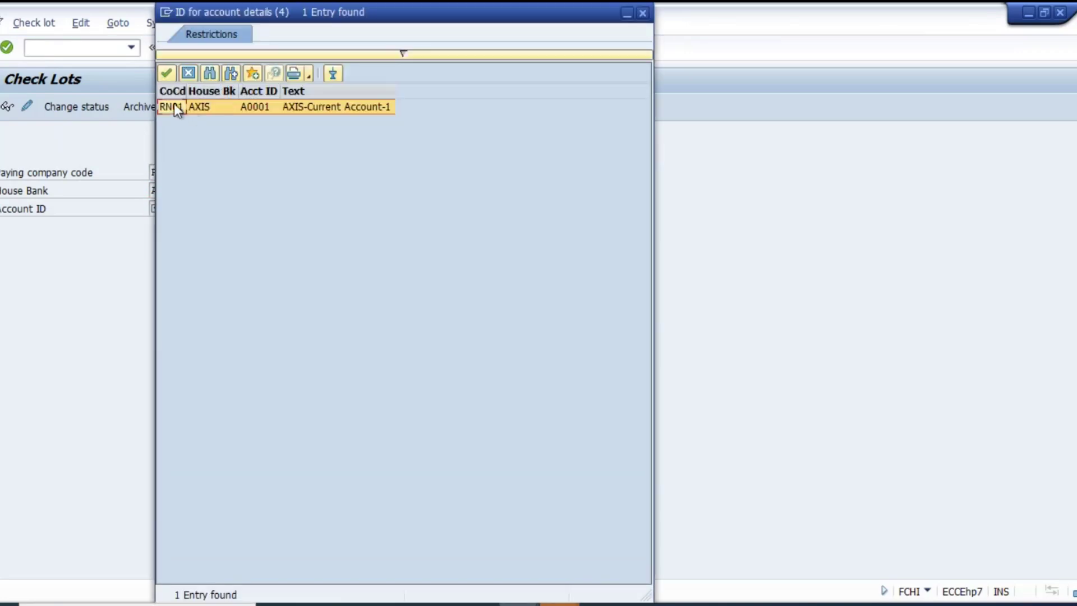
double_click(174, 106)
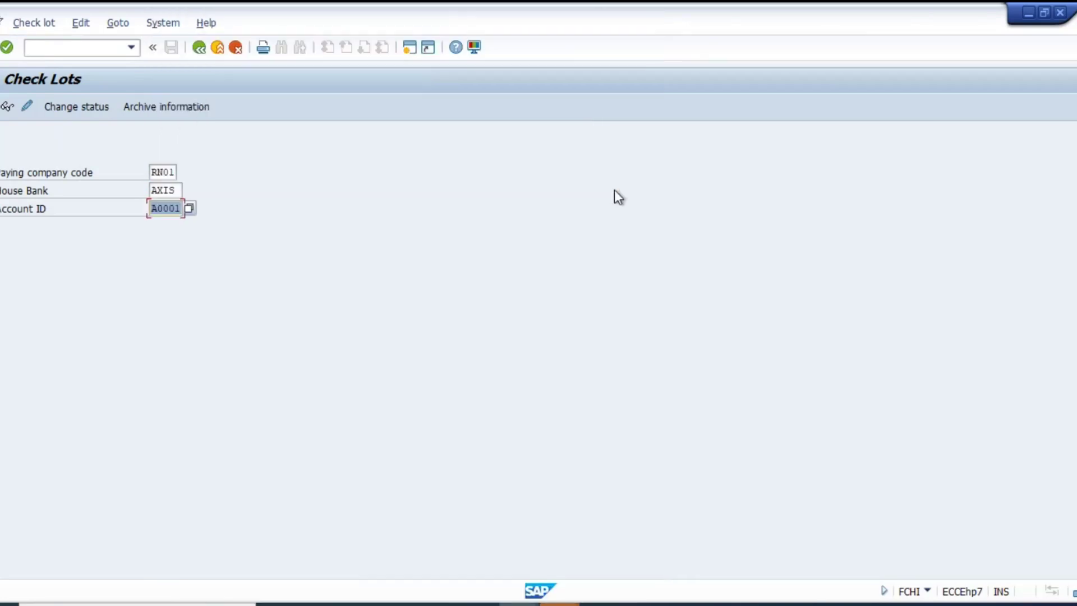
- Display the selected bank account's check lots, examine the check number range of the first lot, and return to the selection
key("Return")
key("F7")
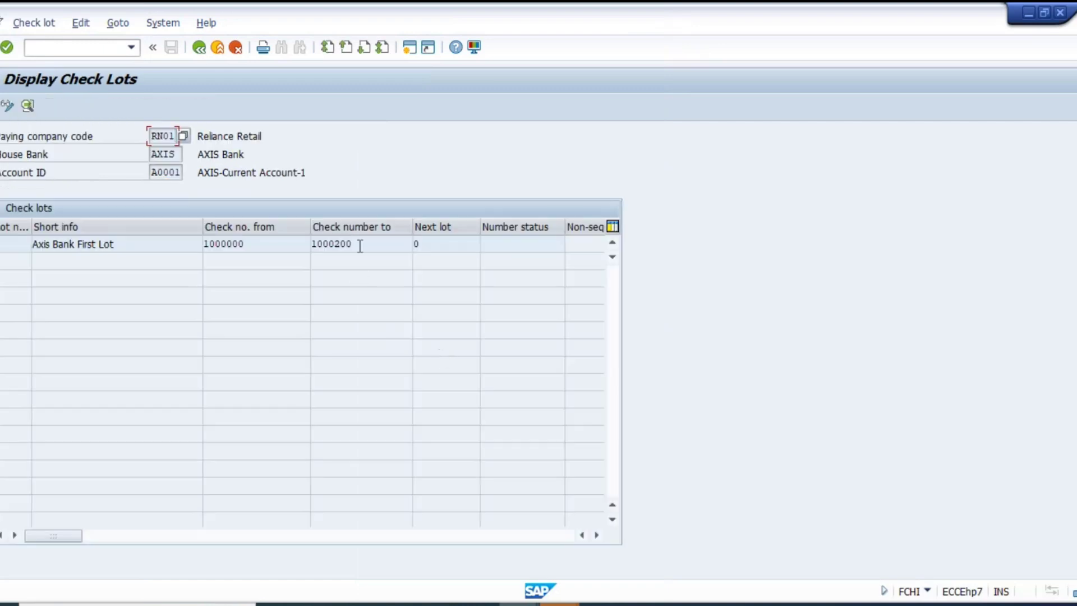
left_click(275, 249)
left_click(373, 249)
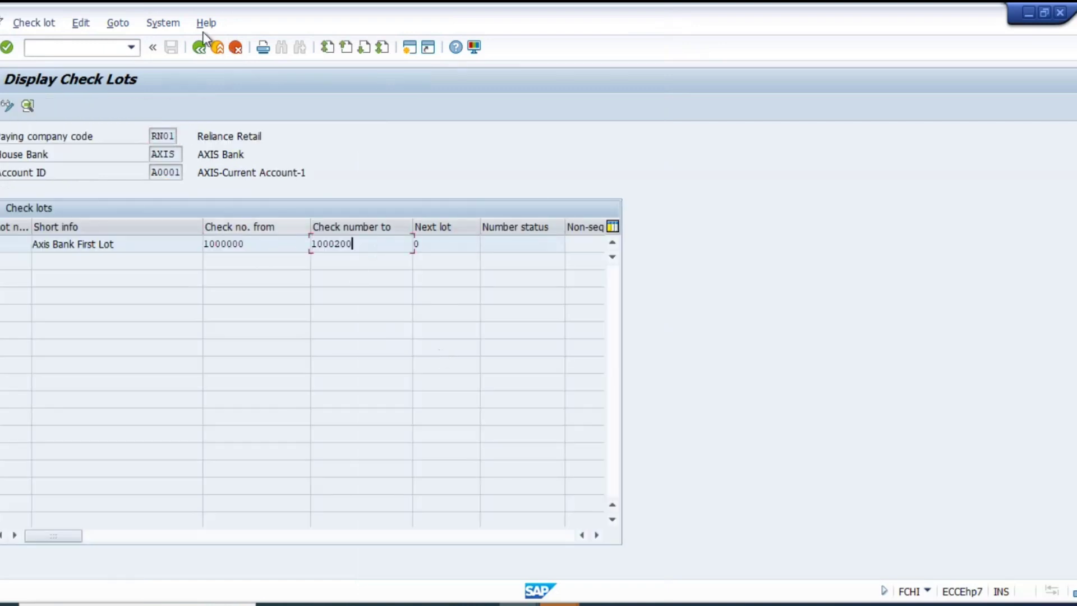
left_click(199, 47)
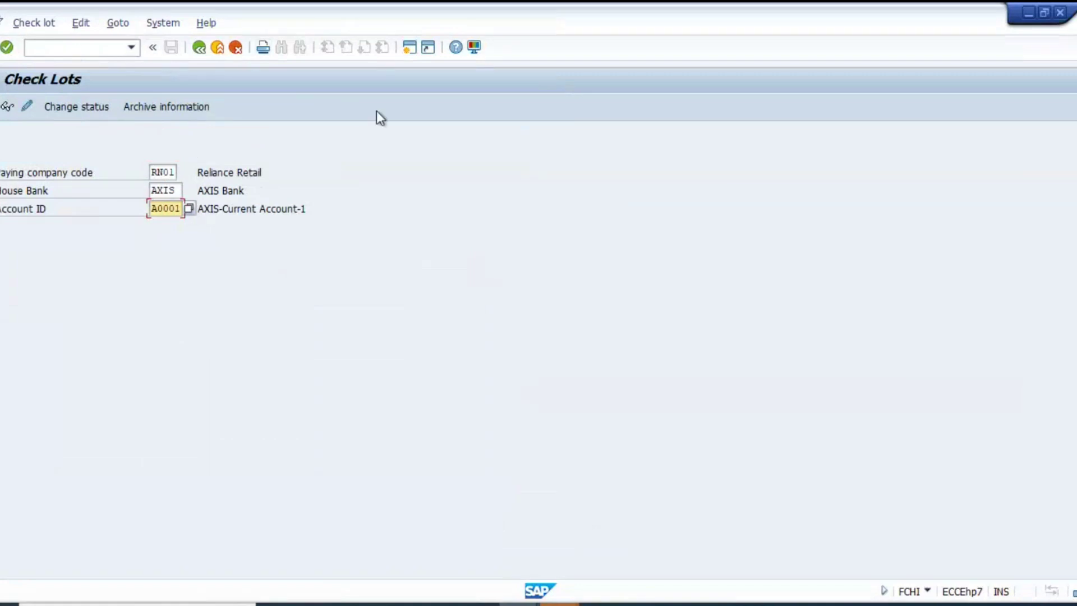
- Switch to the PAYR table session, and go from the vendor line item display to the vendor invoice entry for RN01
key("alt+Tab")
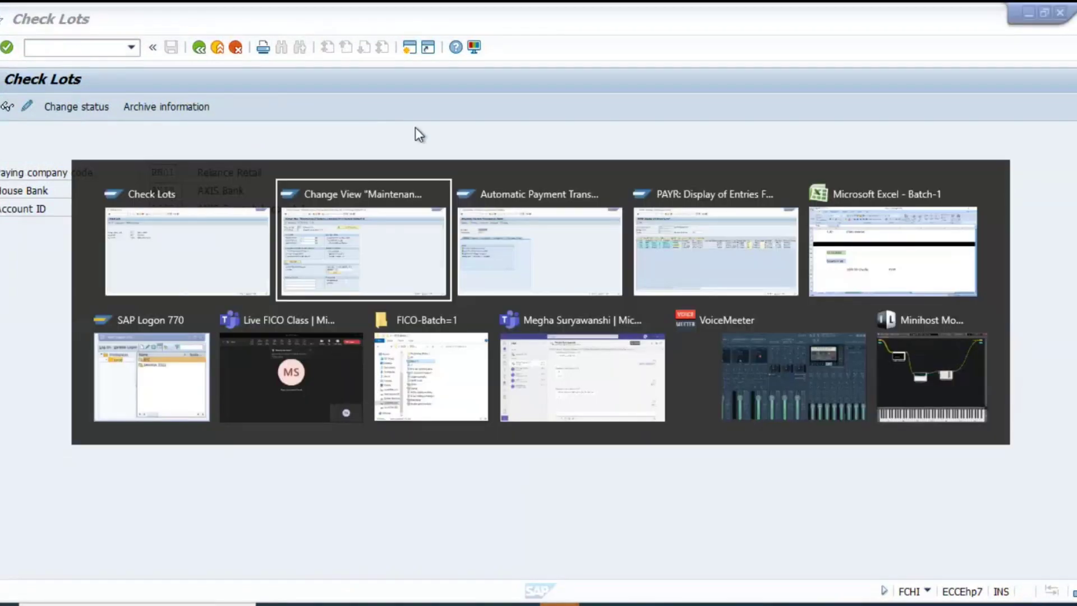
left_click(603, 217)
key("alt+Tab")
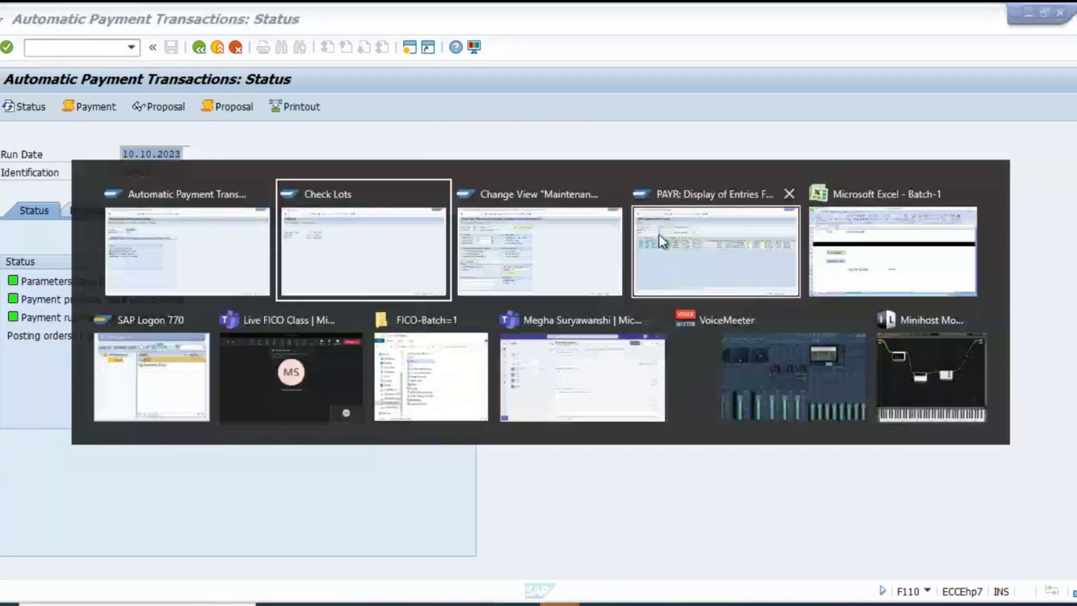
left_click(734, 260)
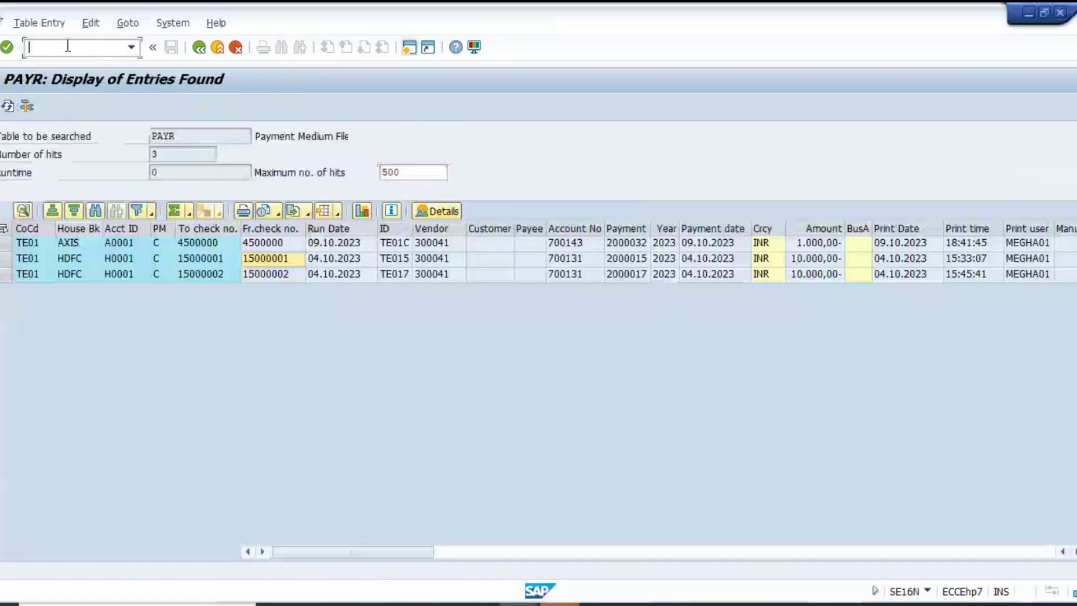
key("alt+Tab")
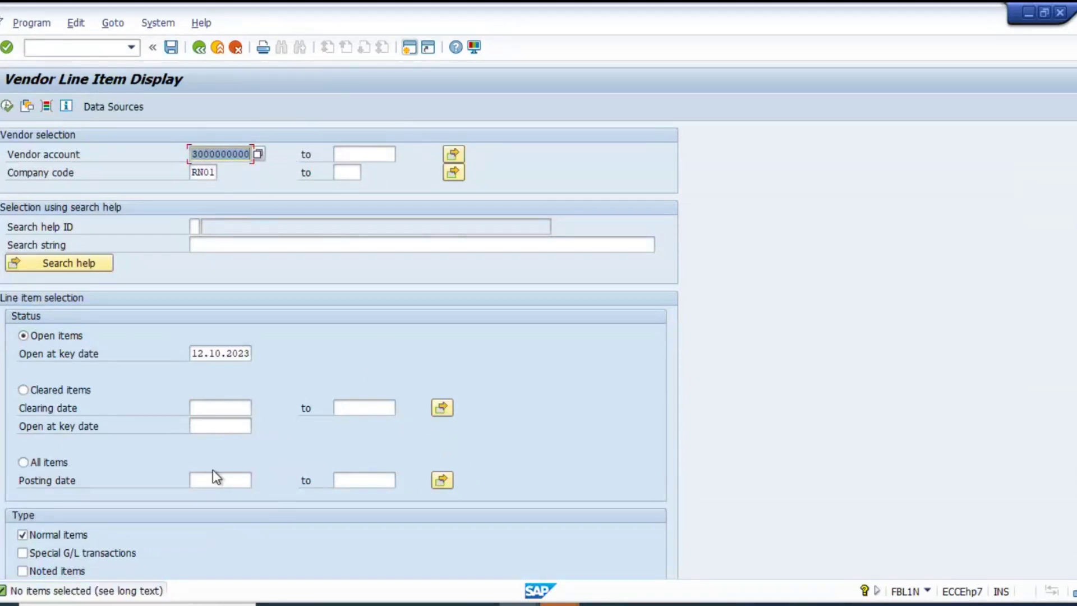
key("alt+Tab")
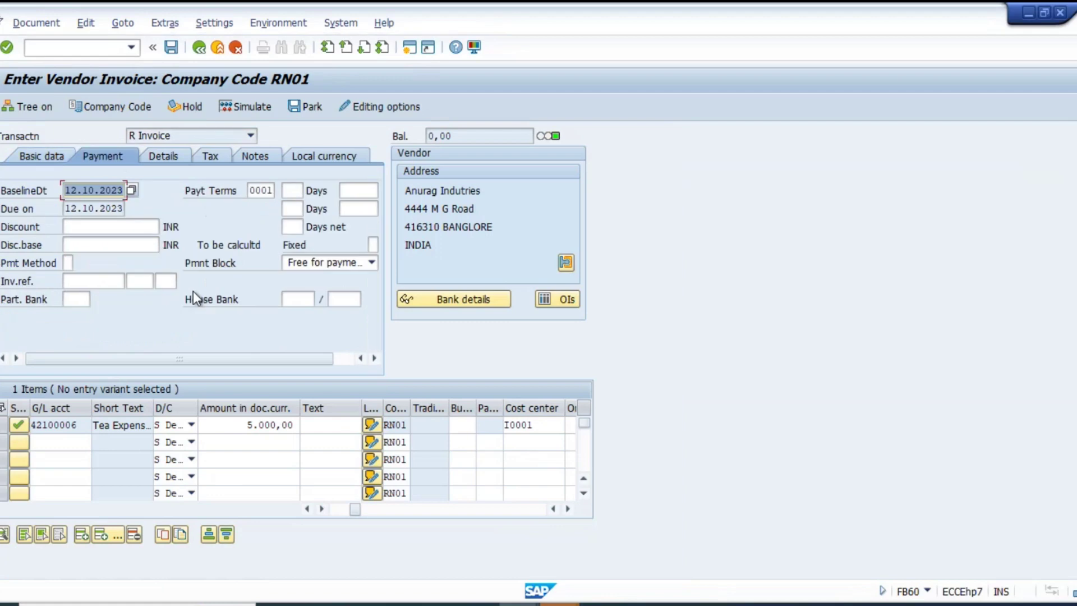
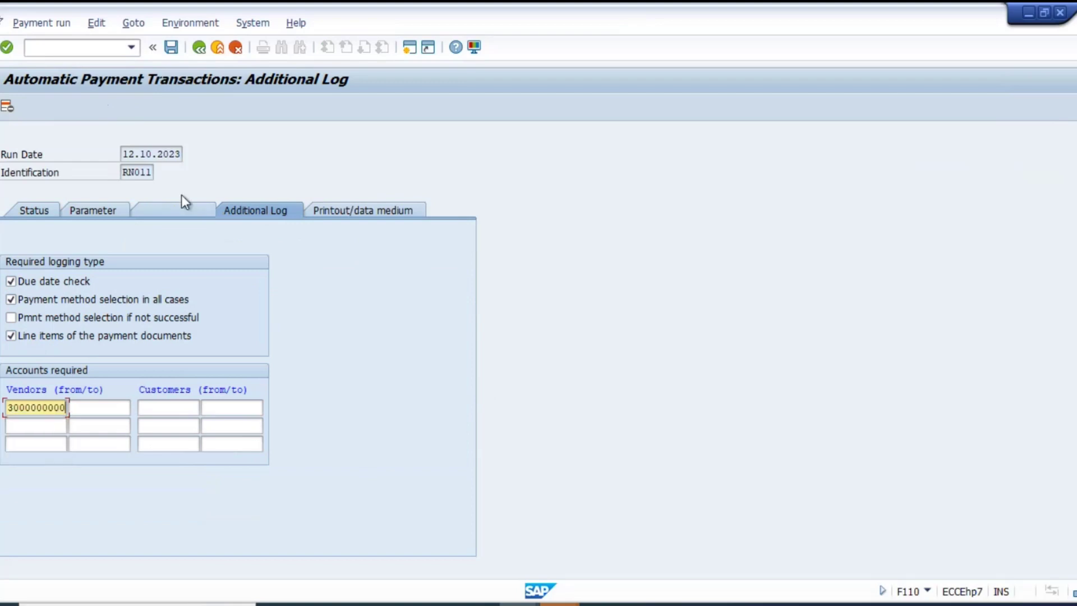
- Assign variant RN01_C to print program RFFOUS_C for payment run RN011 dated 12.10.2023 and save the run
left_click(363, 210)
left_click(168, 316)
type("TE01_C")
left_click(205, 317)
left_click(206, 318)
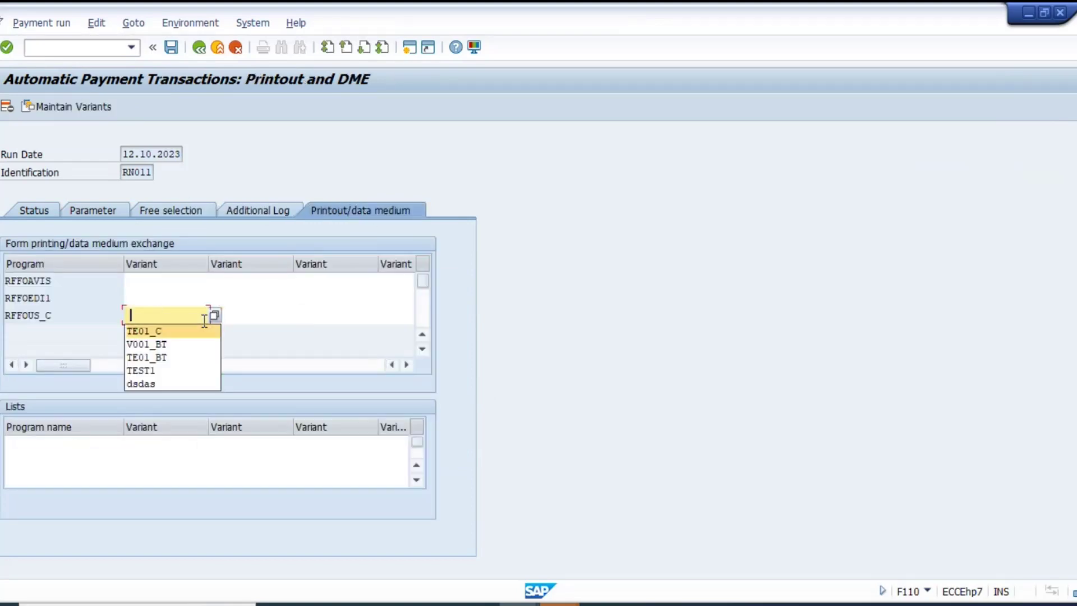
key("Home")
key("shift+Right")
key("shift+Right")
key("shift+Right")
key("shift+Right")
type("RN01")
double_click(205, 318)
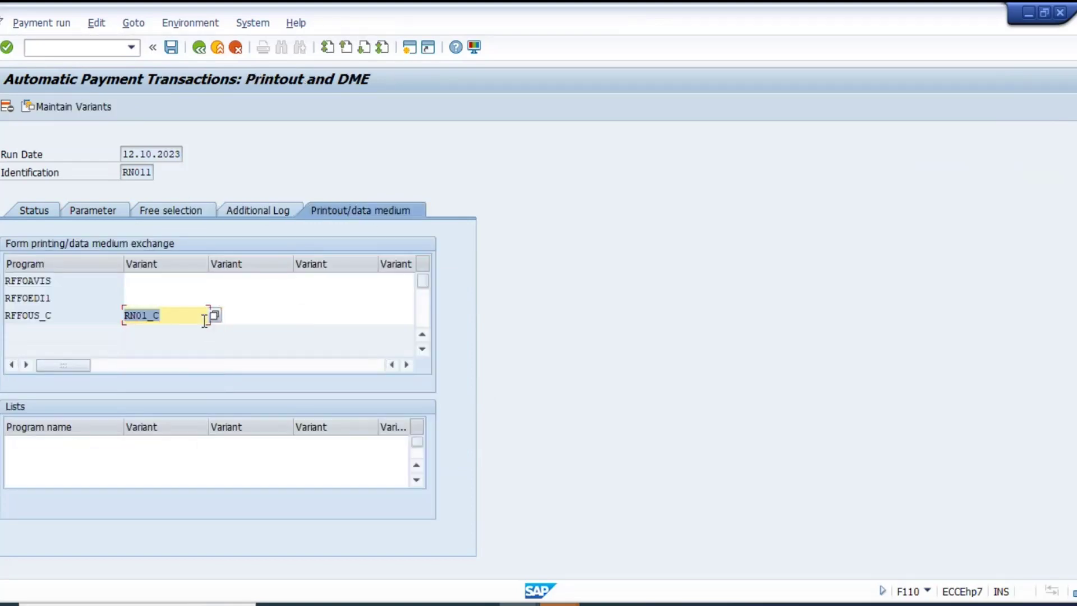
left_click(215, 48)
left_click(171, 47)
- Schedule the payment proposal of run RN011 to start immediately
left_click(88, 106)
left_click(238, 307)
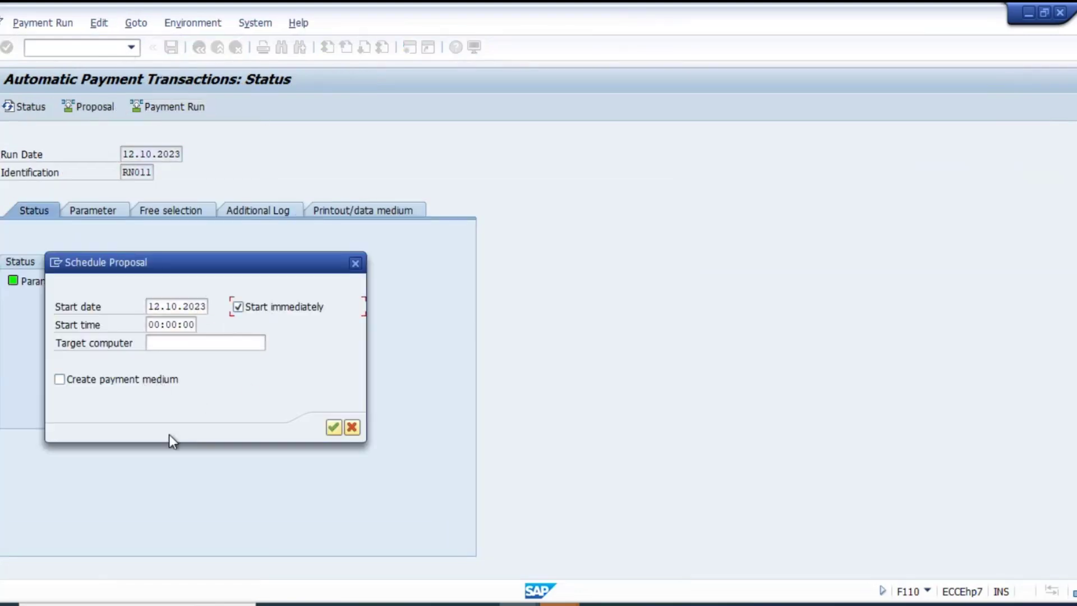
key("Return")
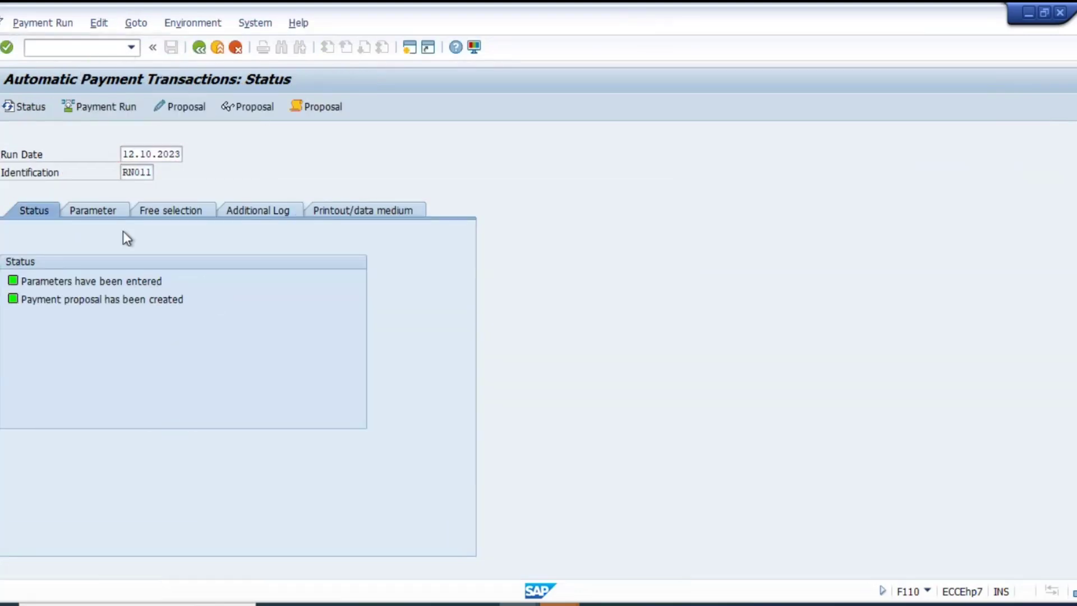
- Open the payment proposal for editing, display the vendor's open items, and return to the payment run status
left_click(180, 106)
left_click(281, 353)
double_click(110, 223)
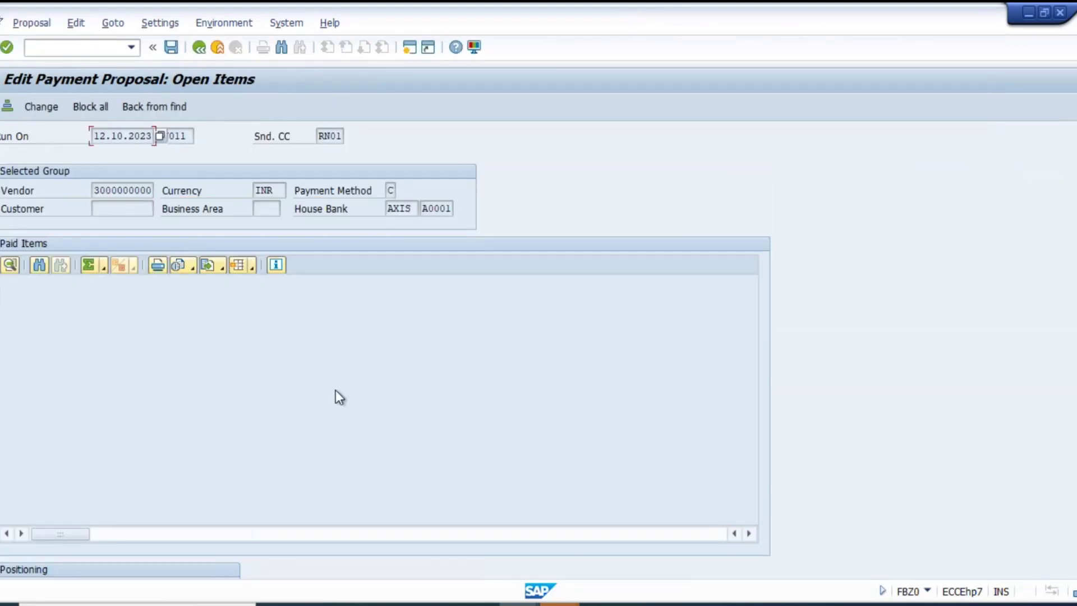
left_click(199, 48)
left_click(199, 47)
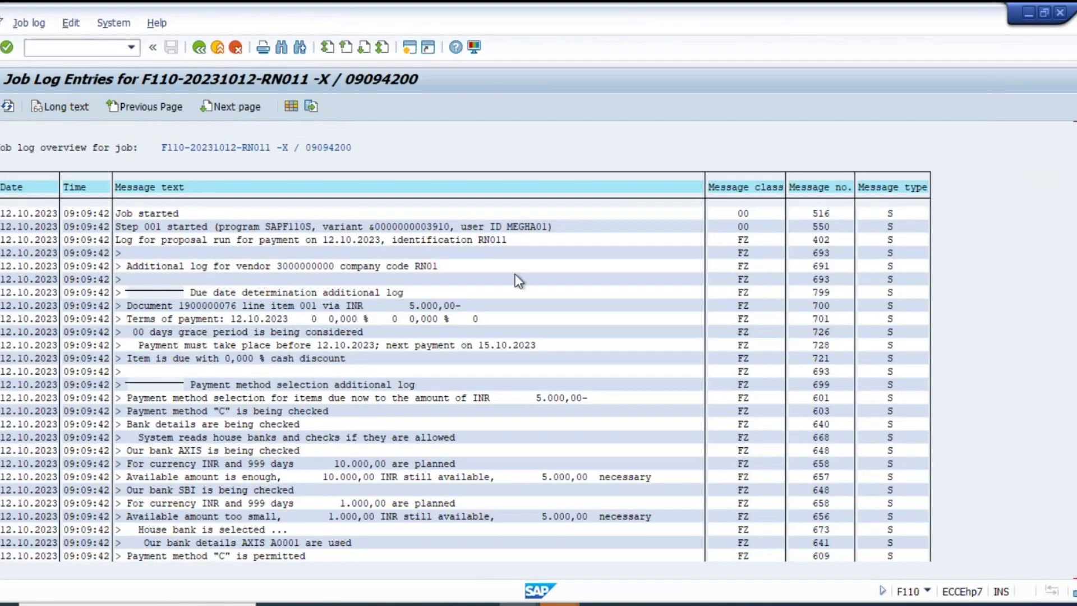
- Examine the proposal run's job log for due date and payment method selection, and return to the payment run
scroll(304, 345, "down", 1)
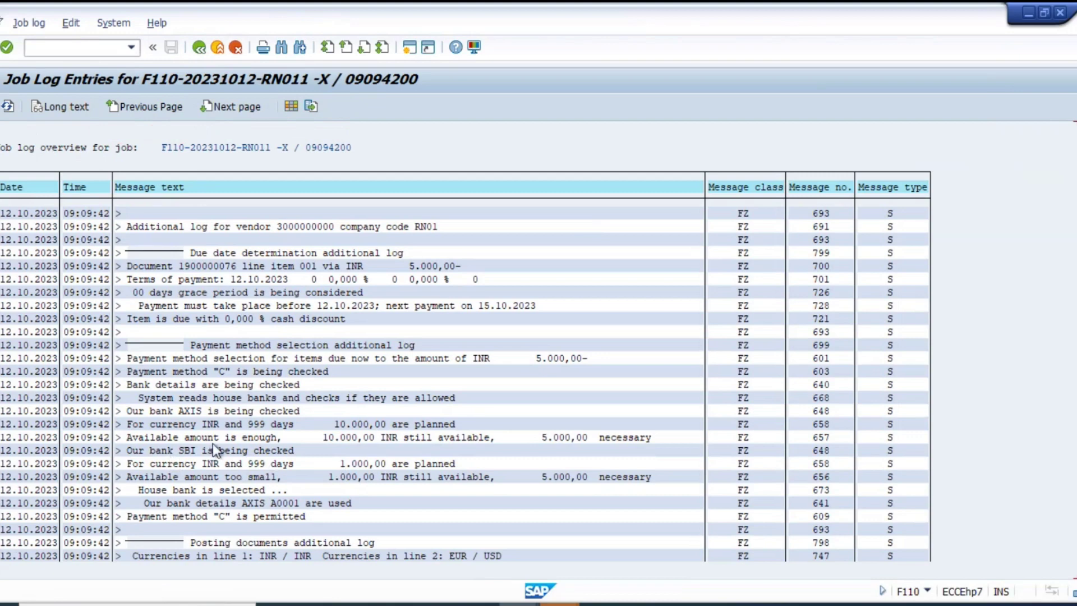
scroll(425, 530, "down", 2)
scroll(424, 530, "down", 2)
left_click(199, 48)
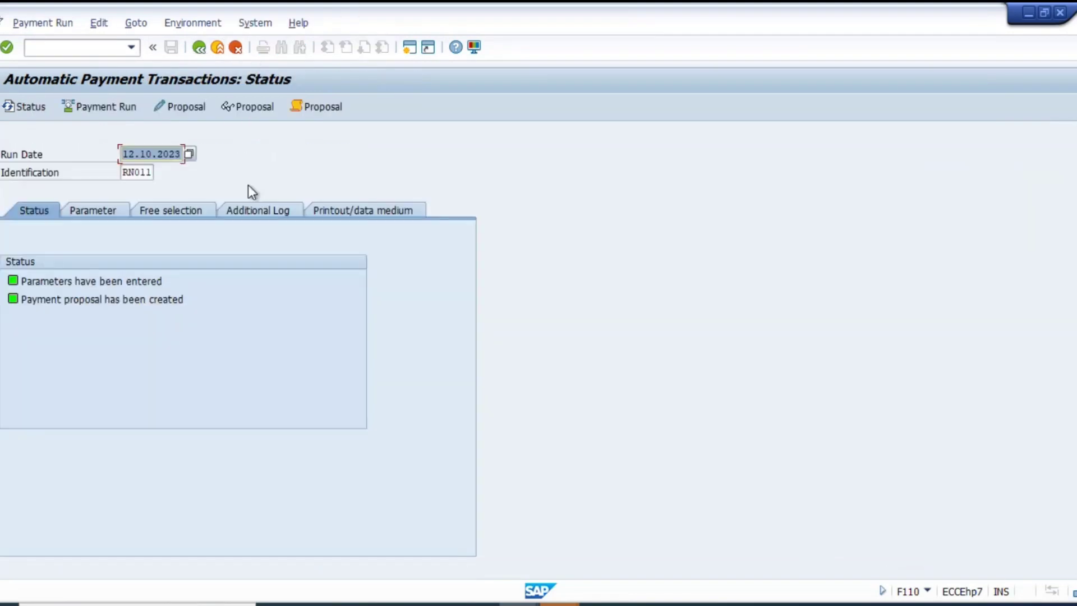
- Schedule the payment run RN011 to start immediately and check its payment run log
left_click(99, 107)
left_click(73, 381)
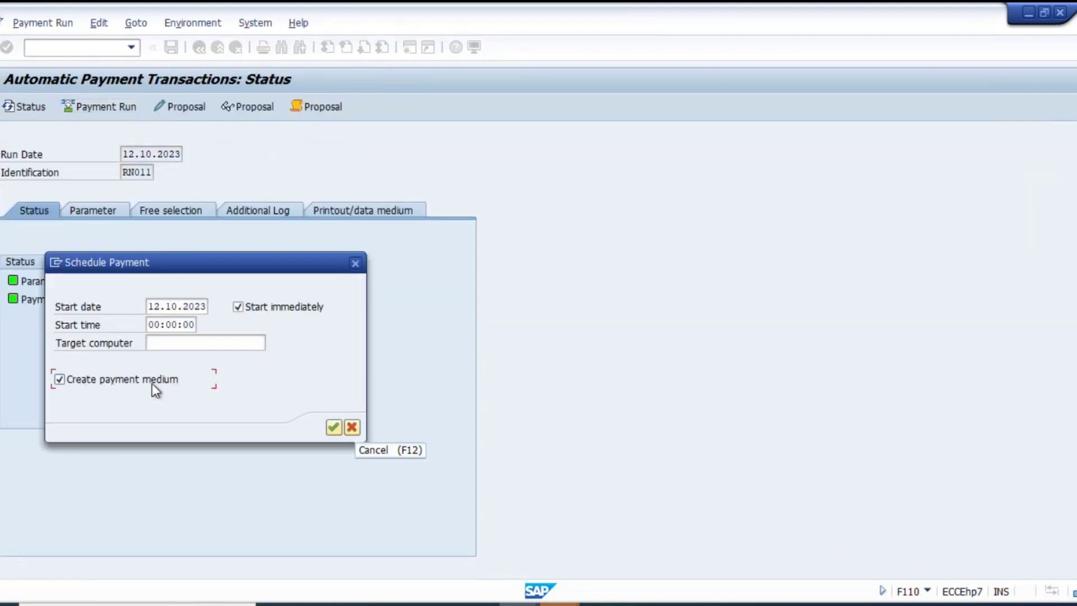
left_click(152, 382)
left_click(334, 427)
key("Return")
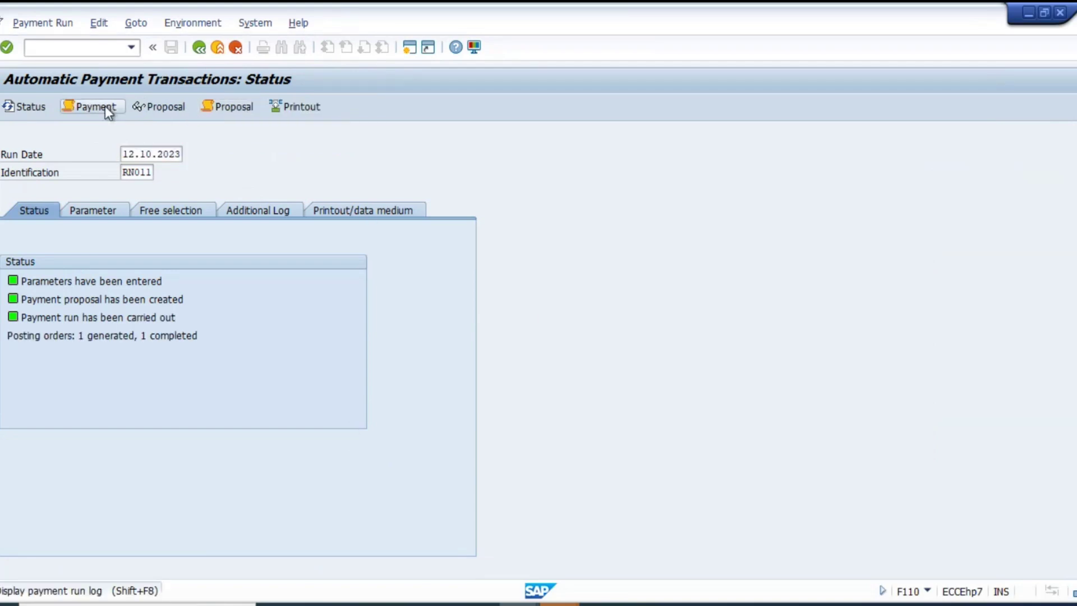
left_click(106, 106)
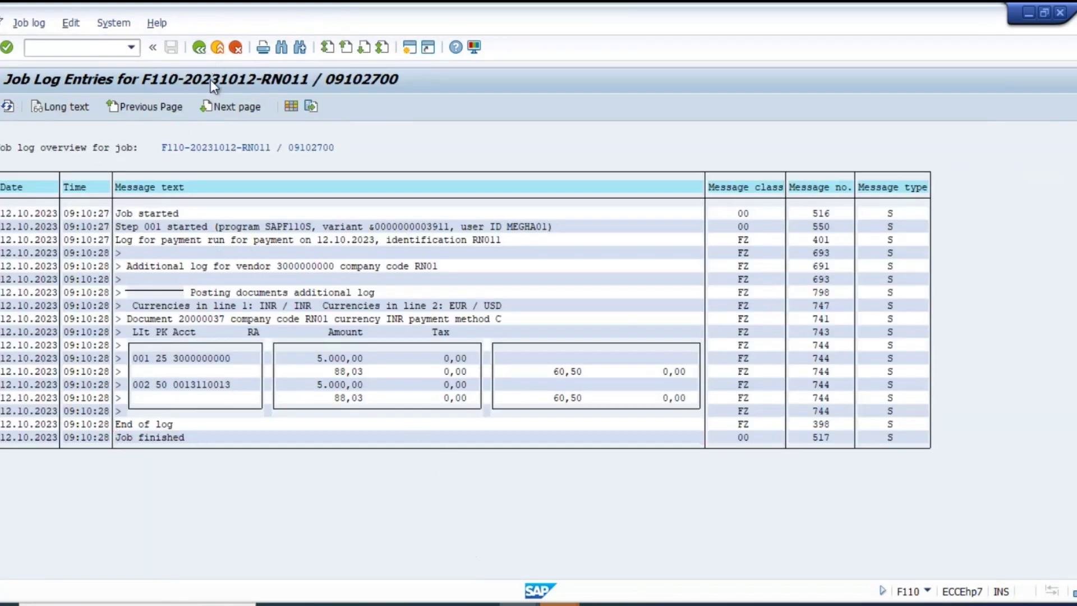
left_click(200, 47)
left_click(290, 107)
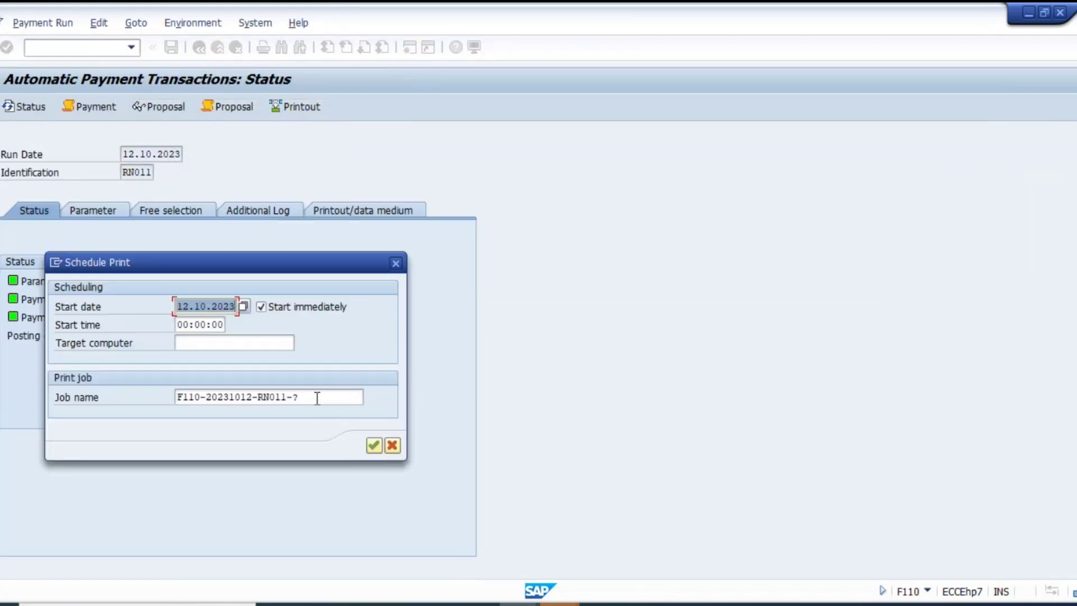
left_click(313, 397)
key("BackSpace")
type("A")
left_click(375, 444)
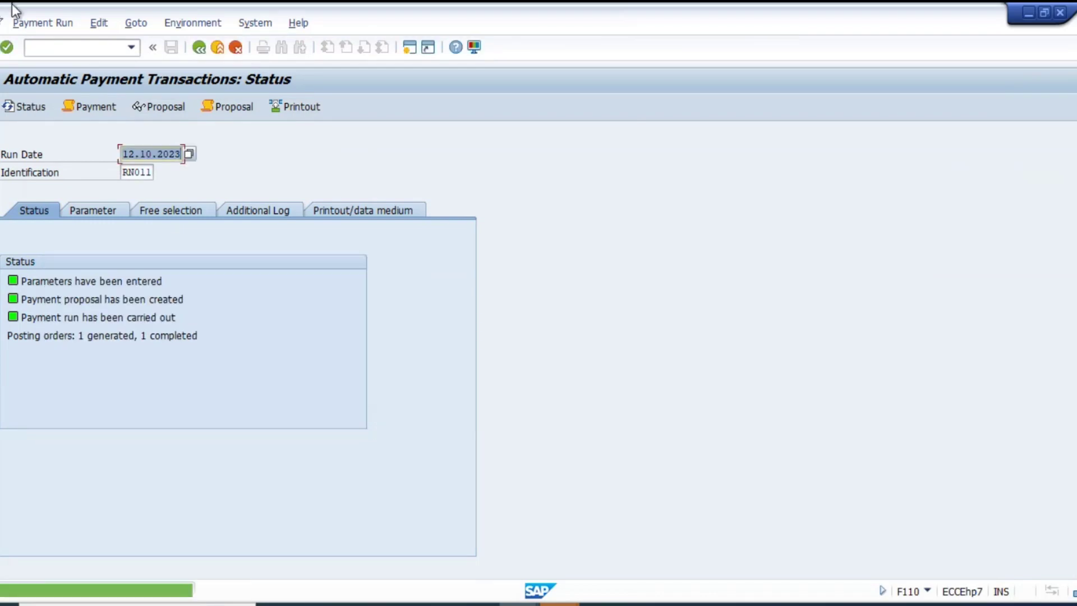
left_click(247, 213)
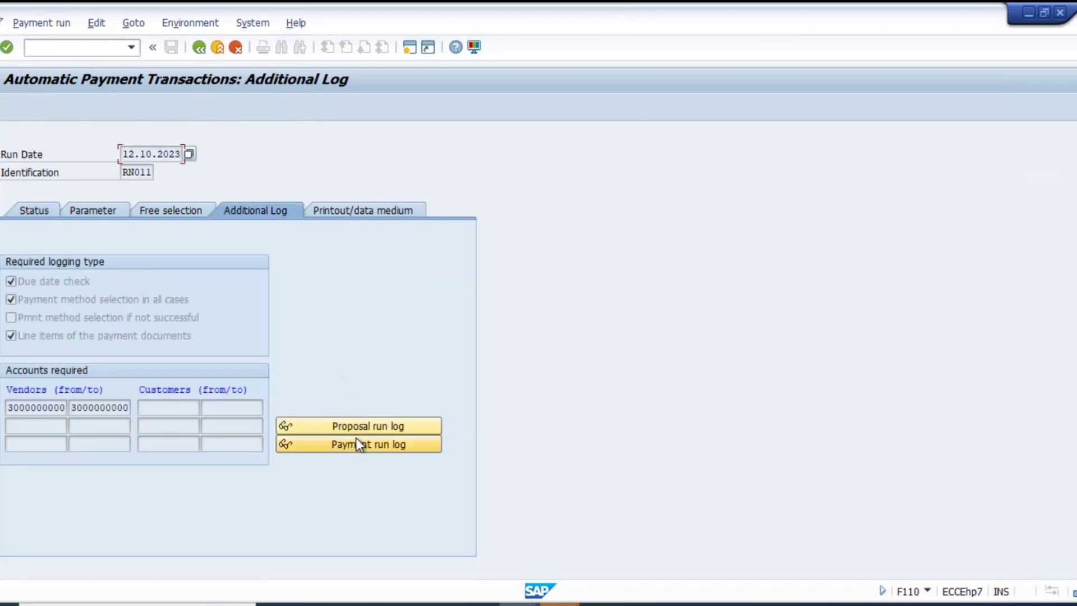
left_click(356, 443)
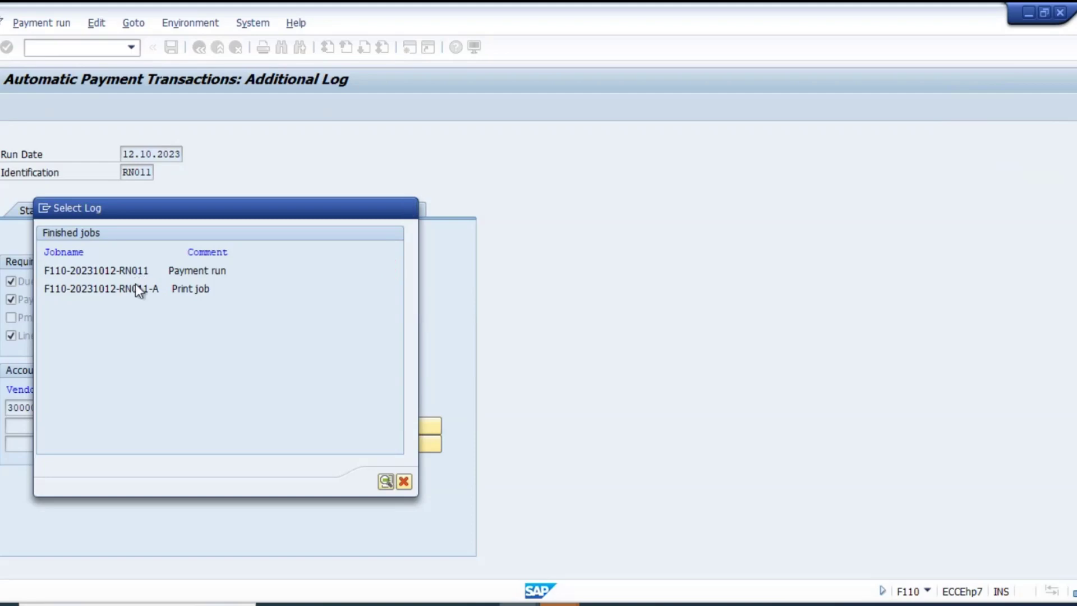
double_click(137, 285)
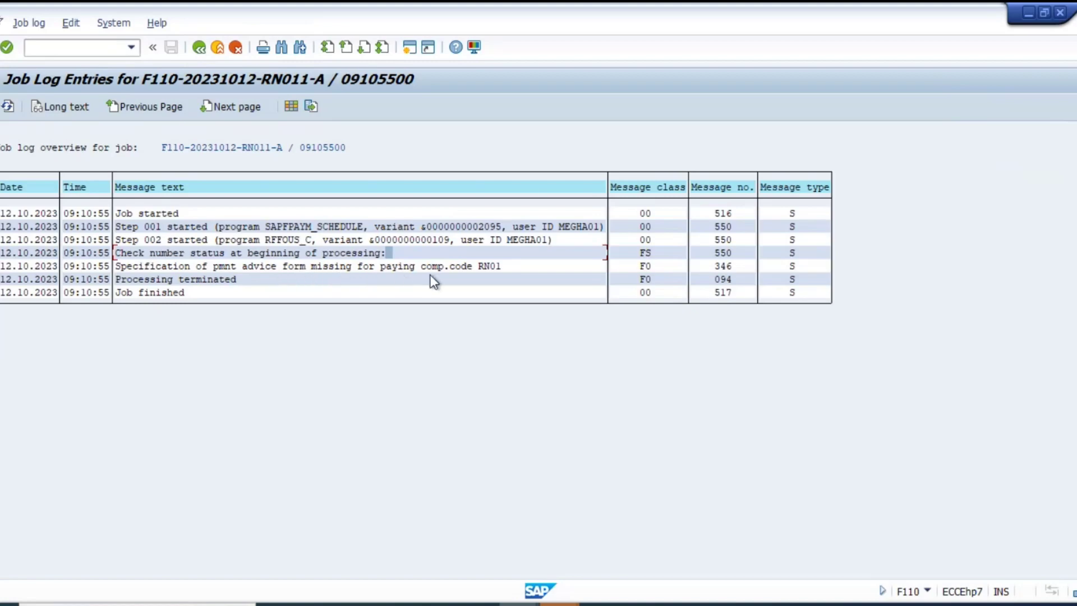
left_click(514, 266)
left_click(200, 47)
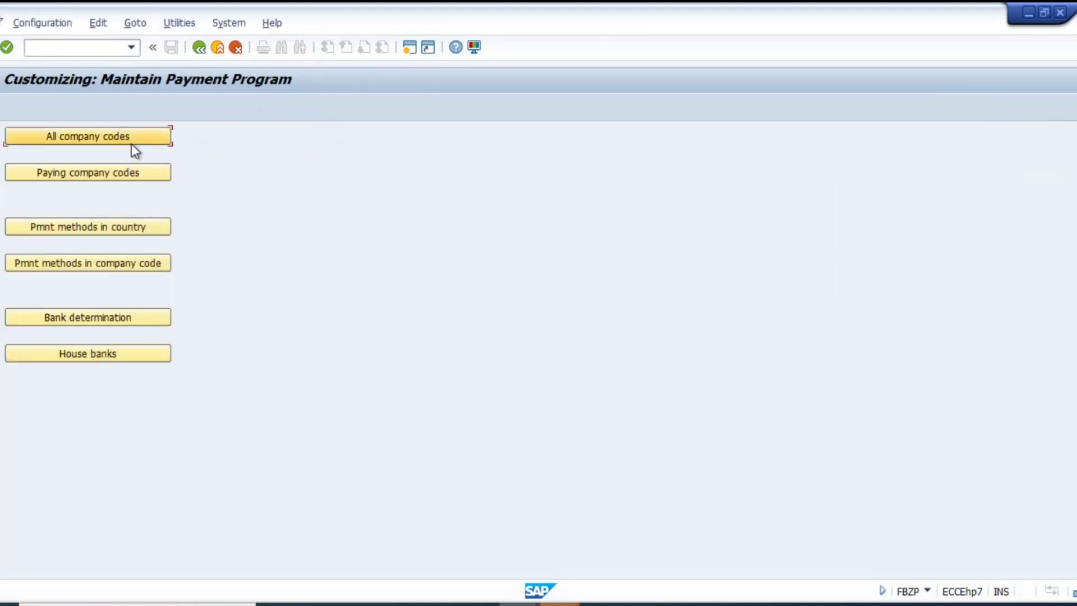
- Examine company code TE01's control data in the all company codes settings, and return to the payment program customizing
left_click(132, 145)
left_click(197, 554)
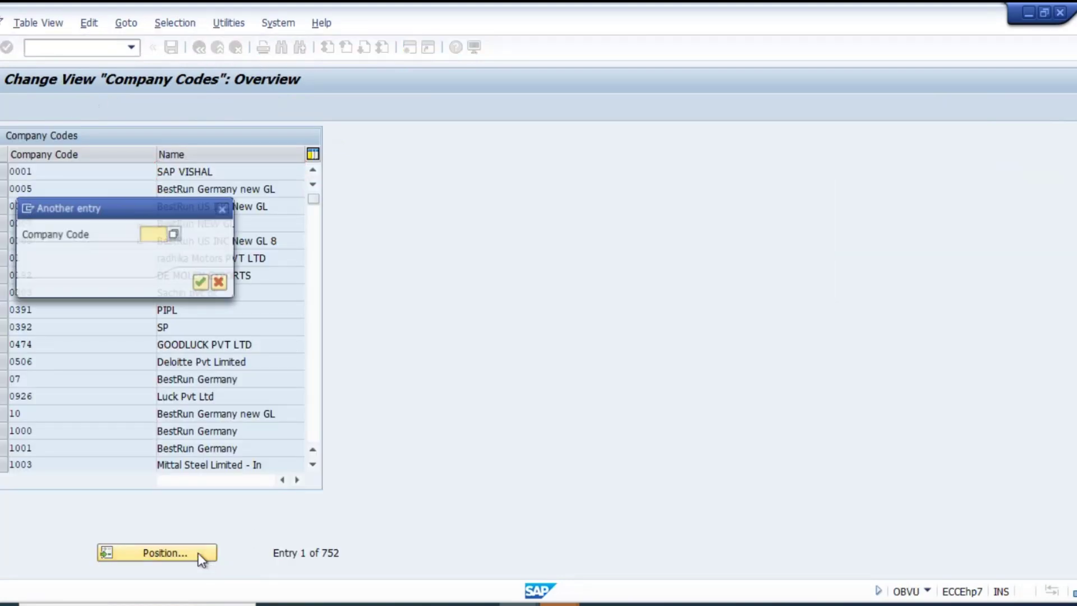
type("te01")
key("Return")
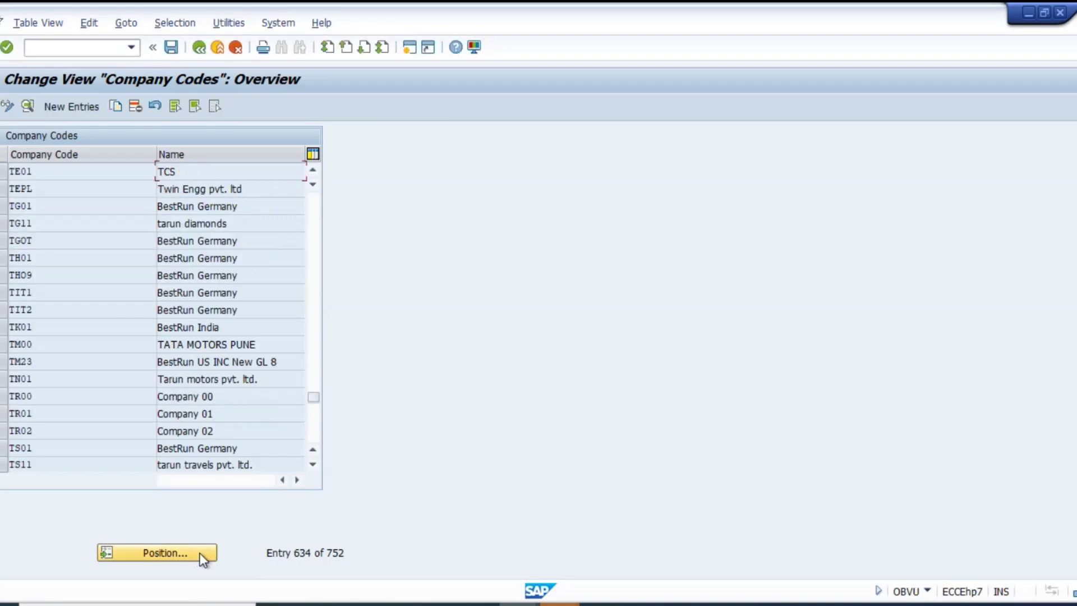
key("F2")
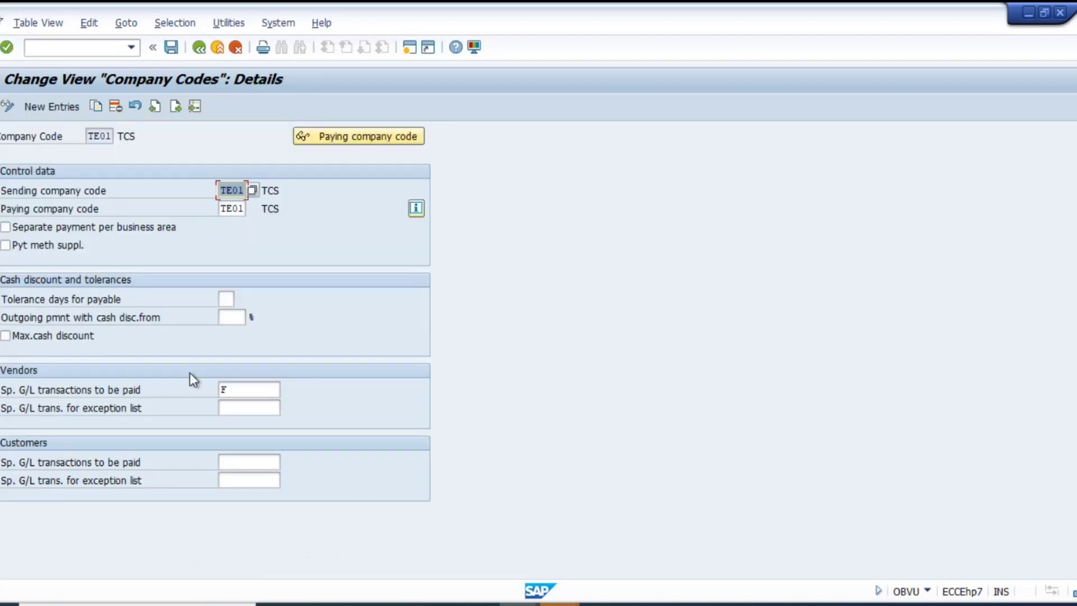
left_click(199, 47)
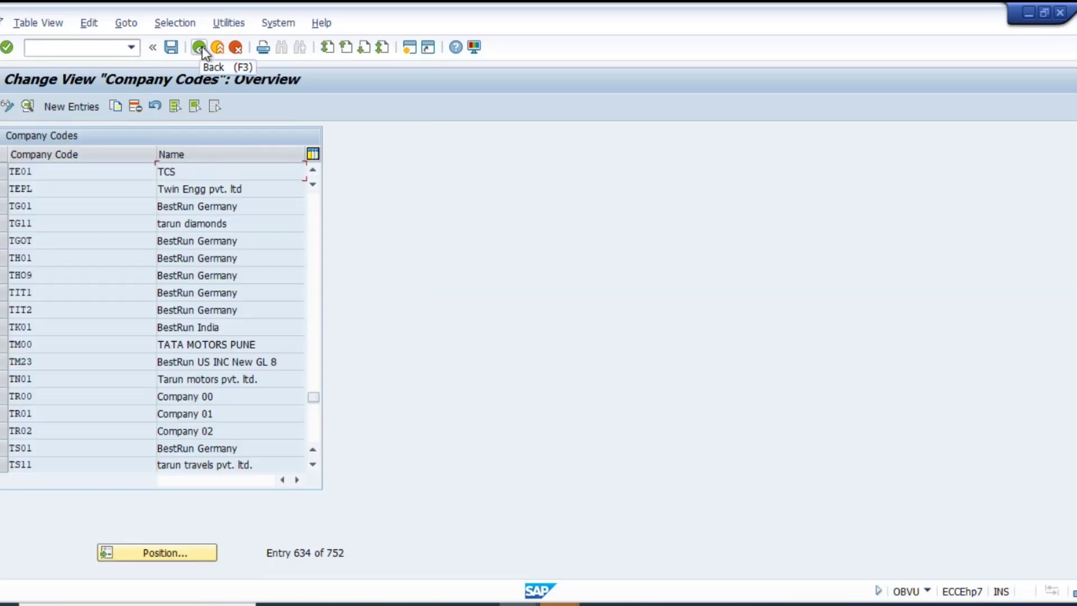
left_click(201, 48)
- Examine the payment advice form and sender details of paying company code TE01
left_click(88, 172)
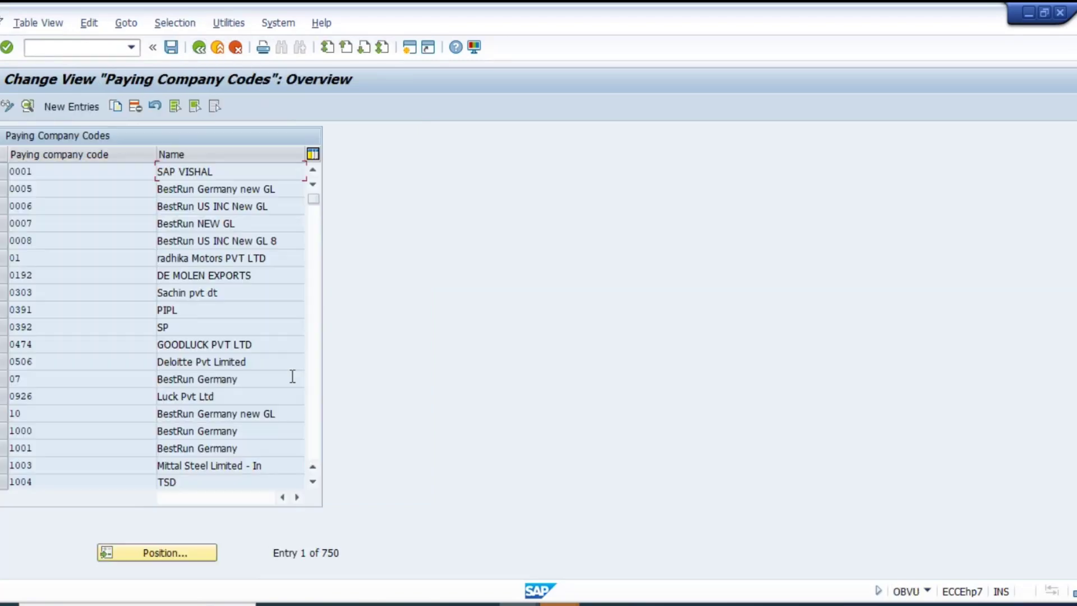
left_click(184, 557)
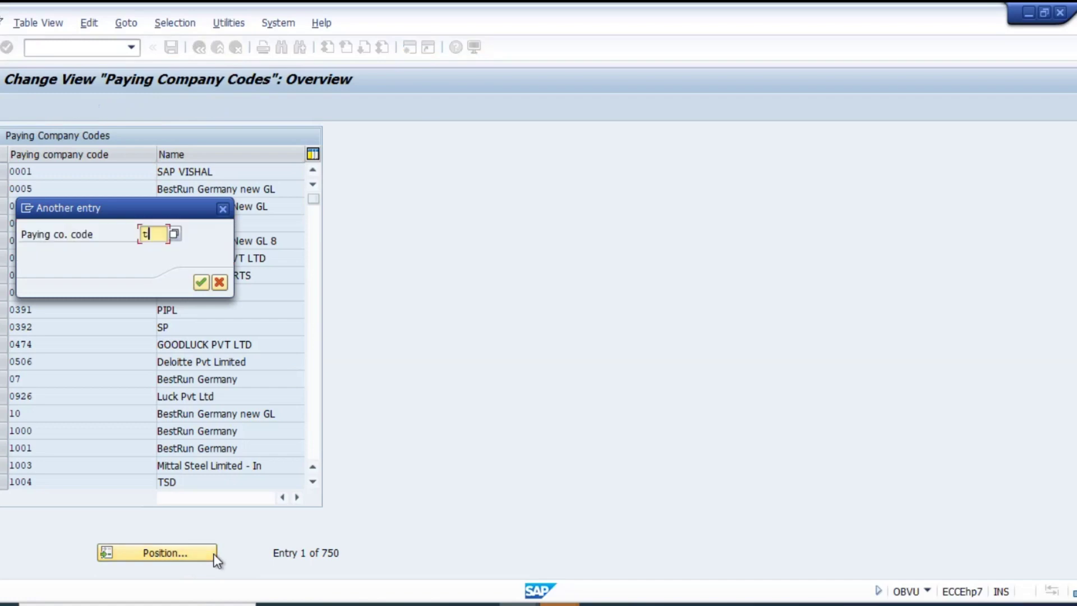
type("5410")
key("Return")
key("F2")
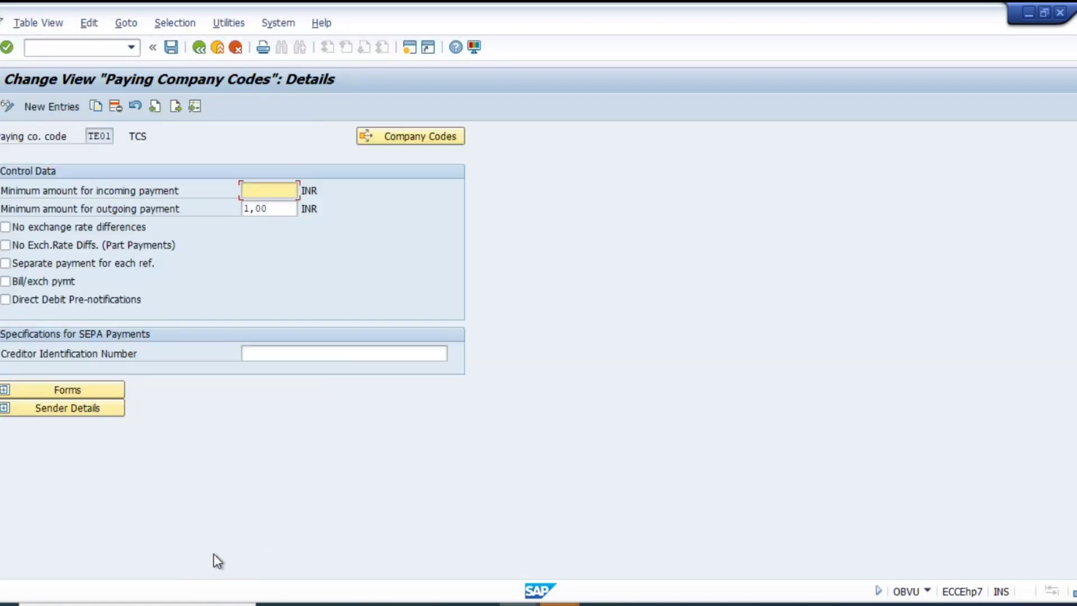
left_click(61, 392)
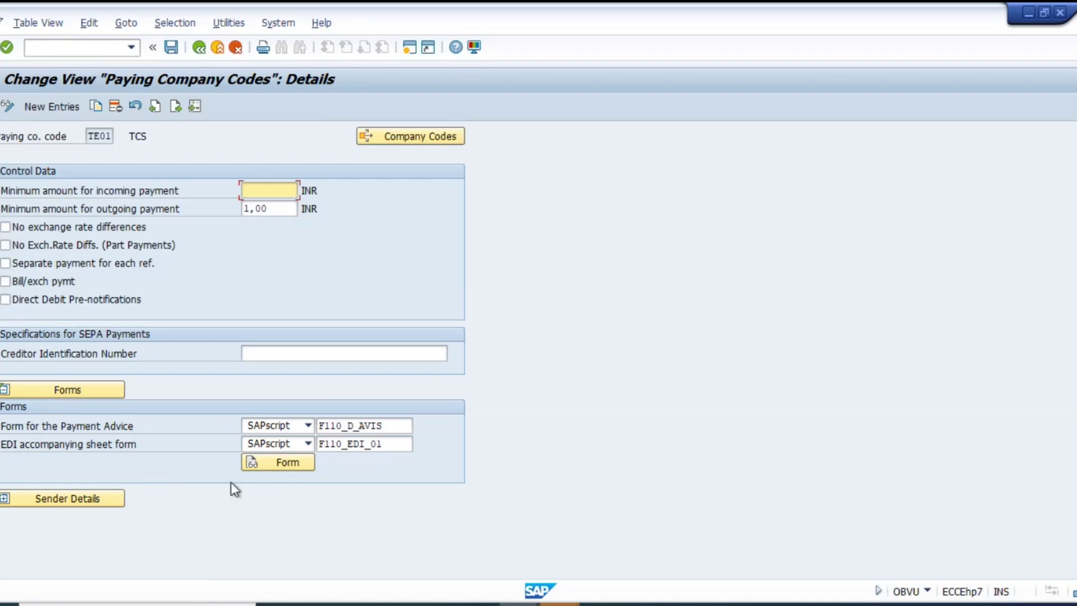
left_click(67, 498)
scroll(321, 516, "down", 2)
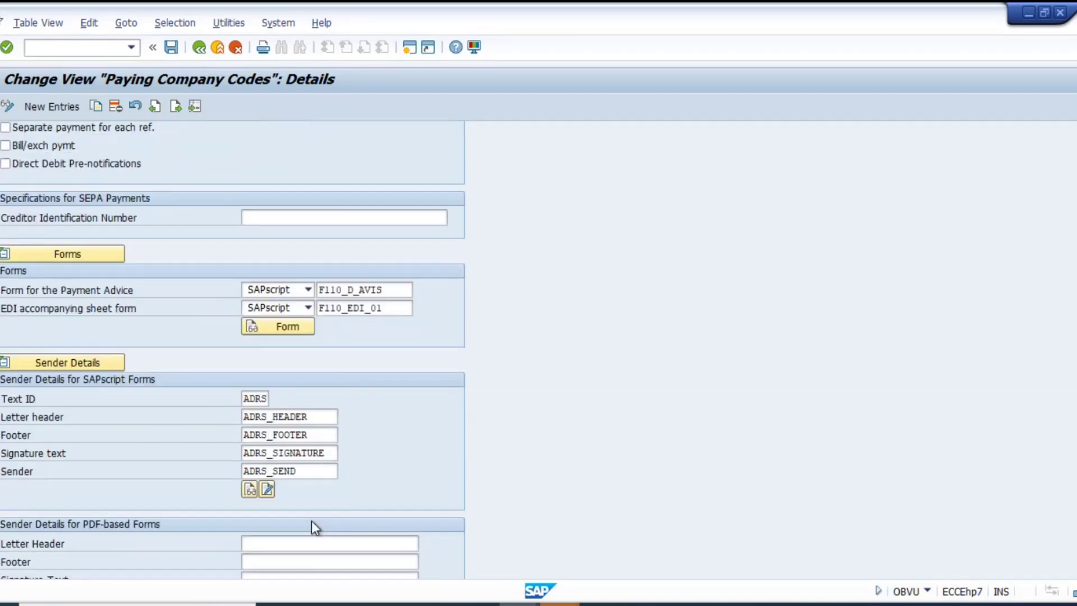
scroll(361, 479, "up", 2)
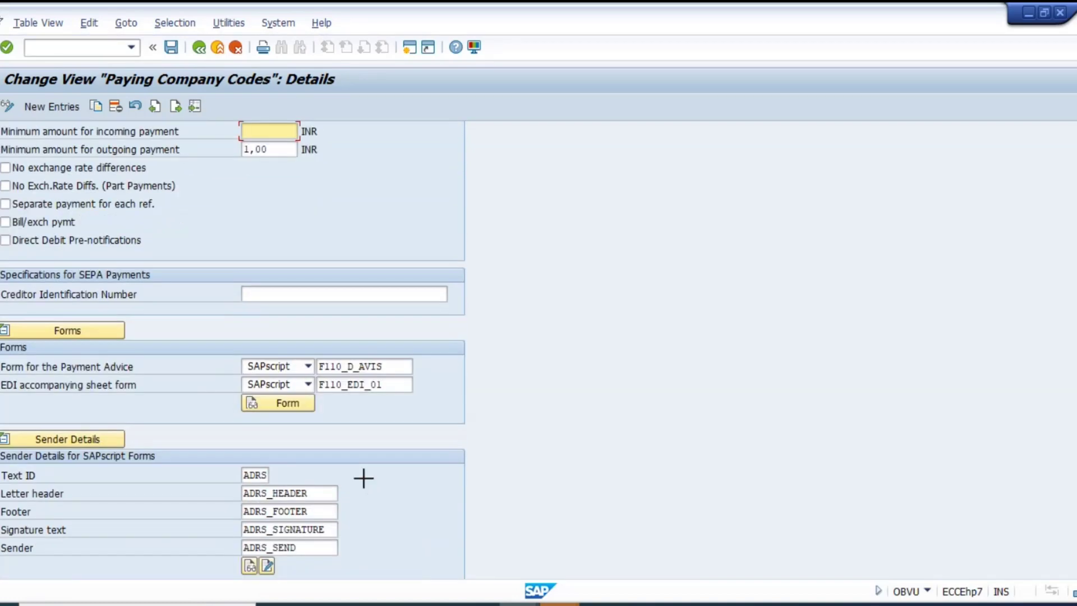
- Copy TE01's SAPscript sender details from text ID through sender, and return to the paying company codes list
left_click_drag(243, 474, 334, 547)
key("ctrl+c")
scroll(455, 379, "down", 2)
scroll(454, 379, "down", 3)
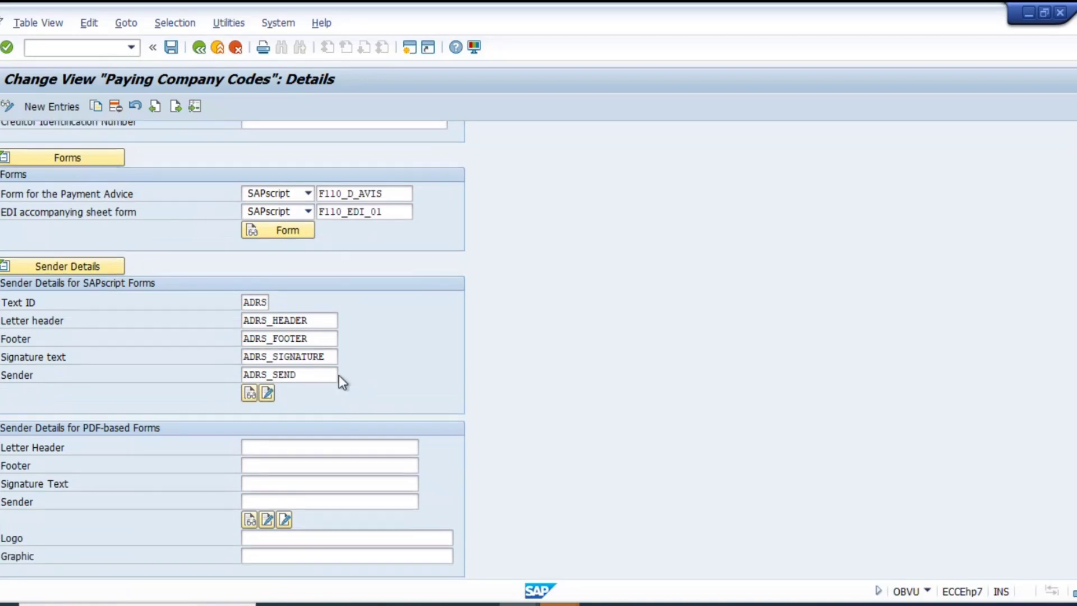
left_click(202, 47)
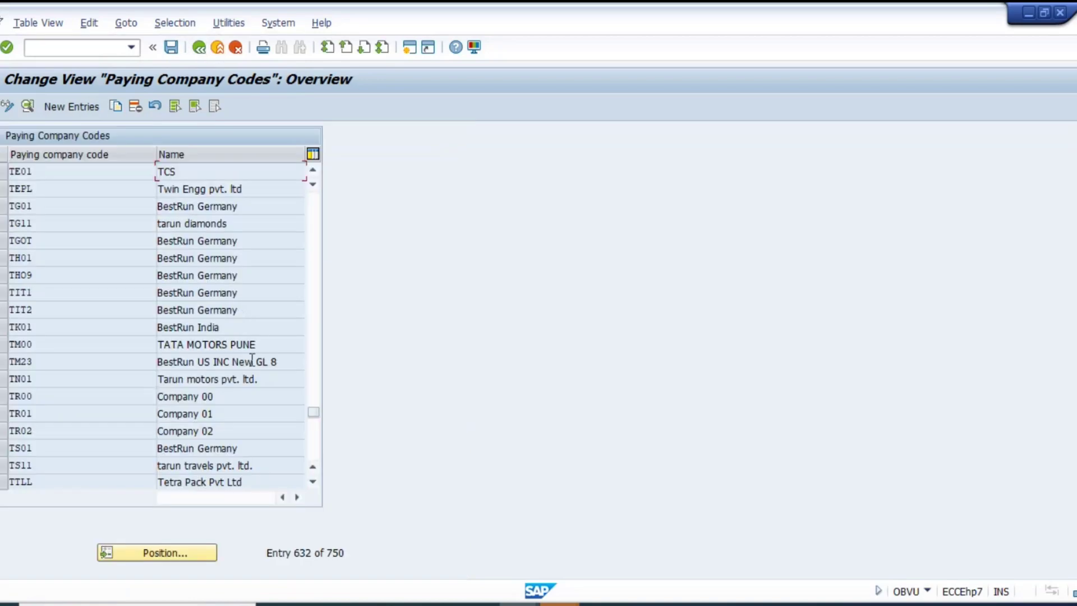
- Fill paying company code RN01's SAPscript sender details with ADRS, ADRS_HEADER, ADRS_FOOTER, ADRS_SIGNATURE and ADRS_SEND, save, and return to the payment program customizing
left_click(185, 559)
type("RN01")
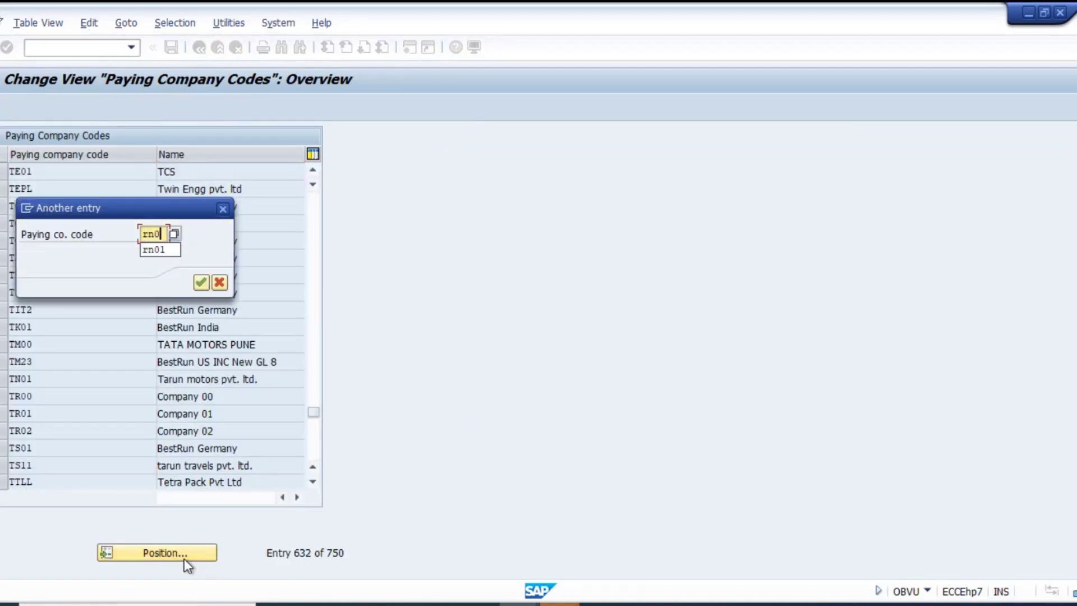
key("Return")
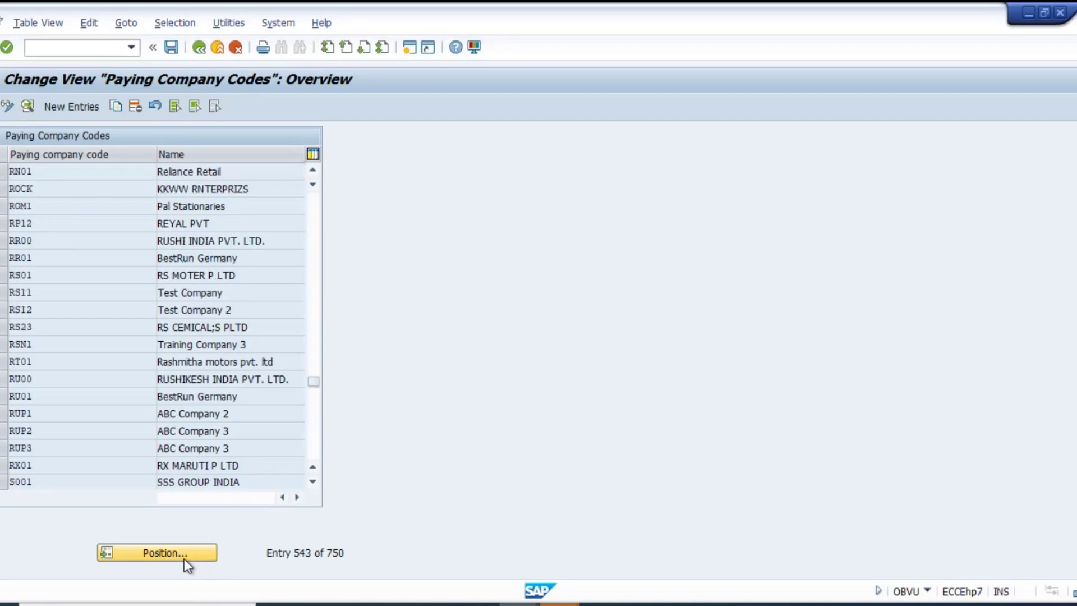
key("F2")
scroll(242, 477, "down", 2)
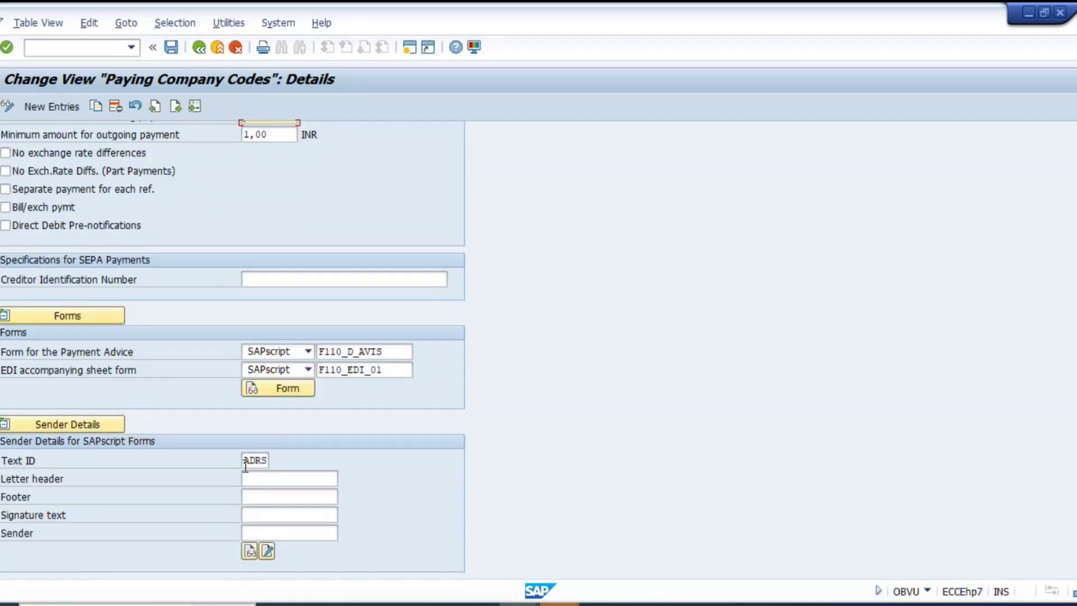
left_click(245, 463)
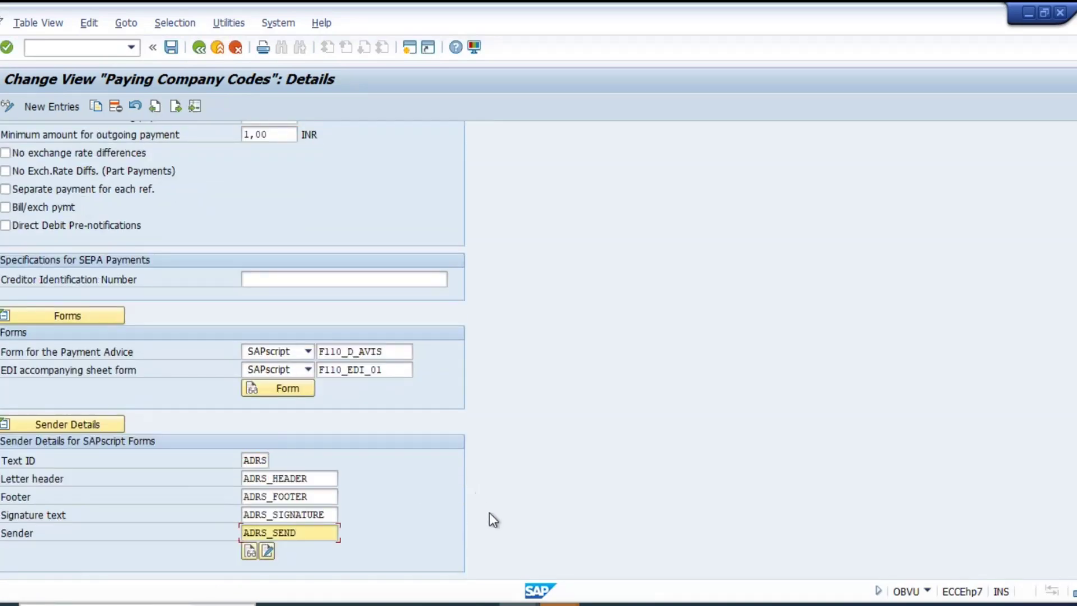
key("ctrl+s")
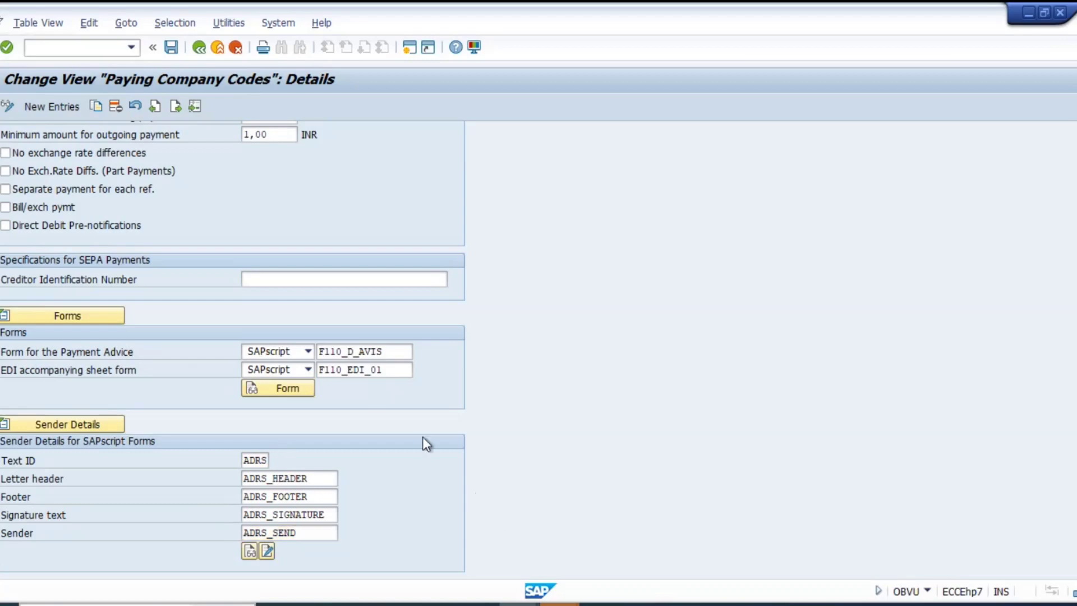
left_click(222, 282)
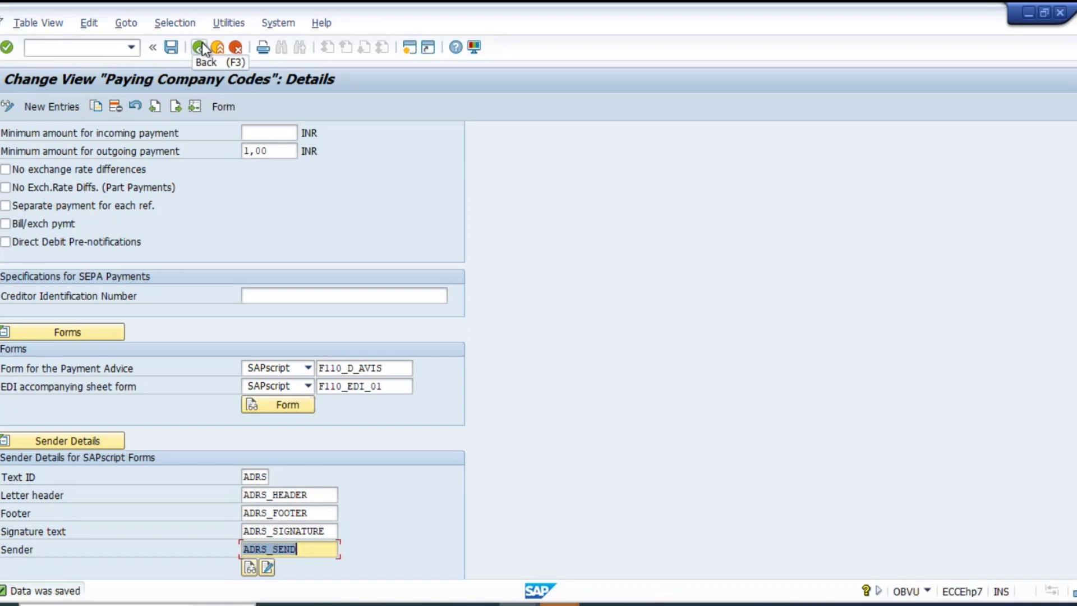
left_click(199, 48)
left_click(203, 49)
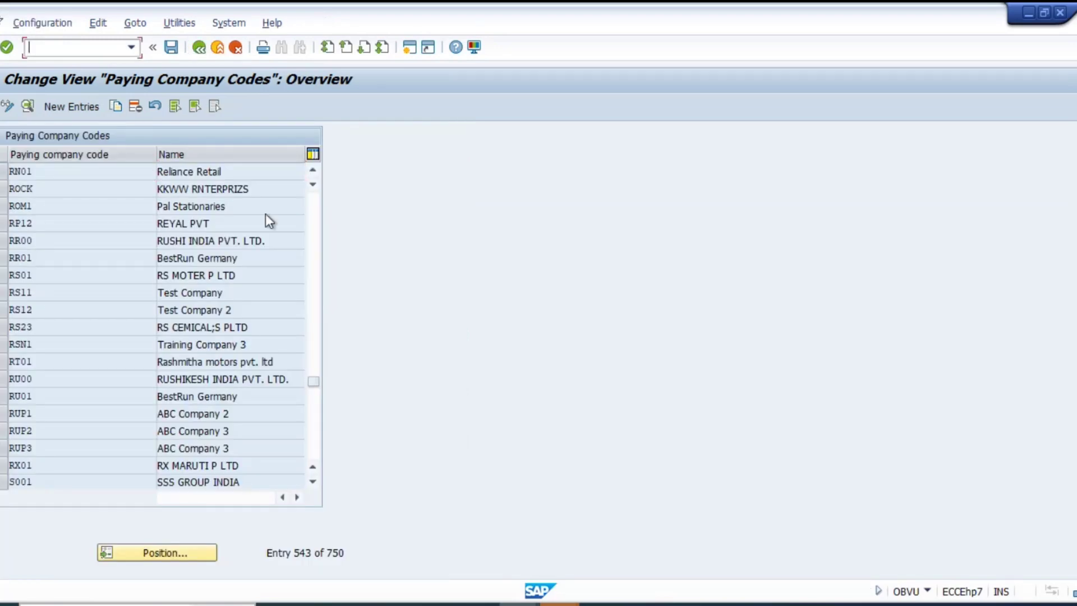
- Examine the classification, required specifications and payment medium settings of India's check payment method C
left_click(106, 232)
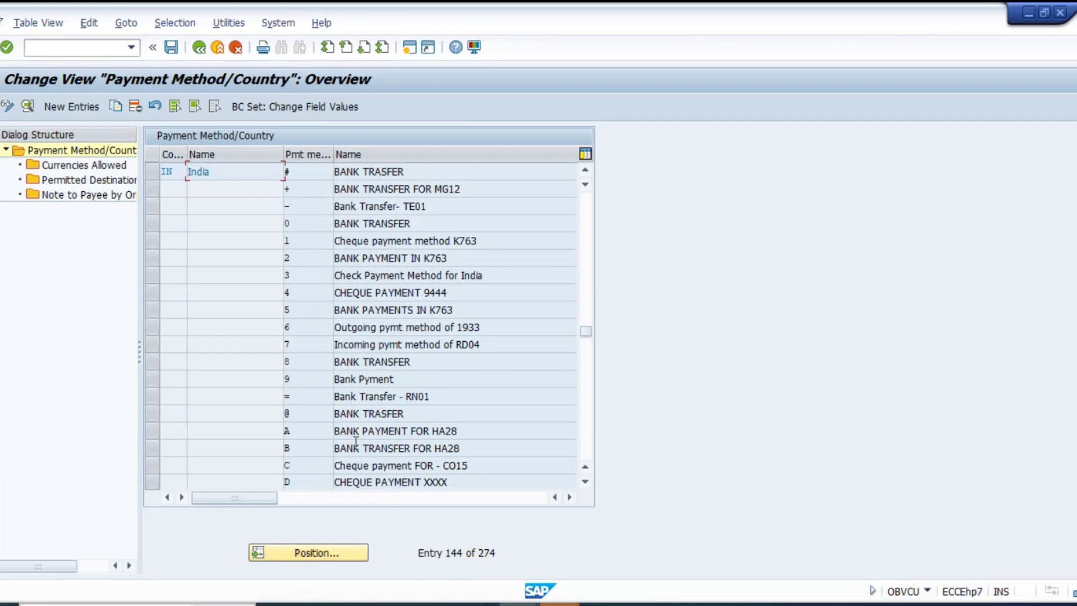
double_click(308, 466)
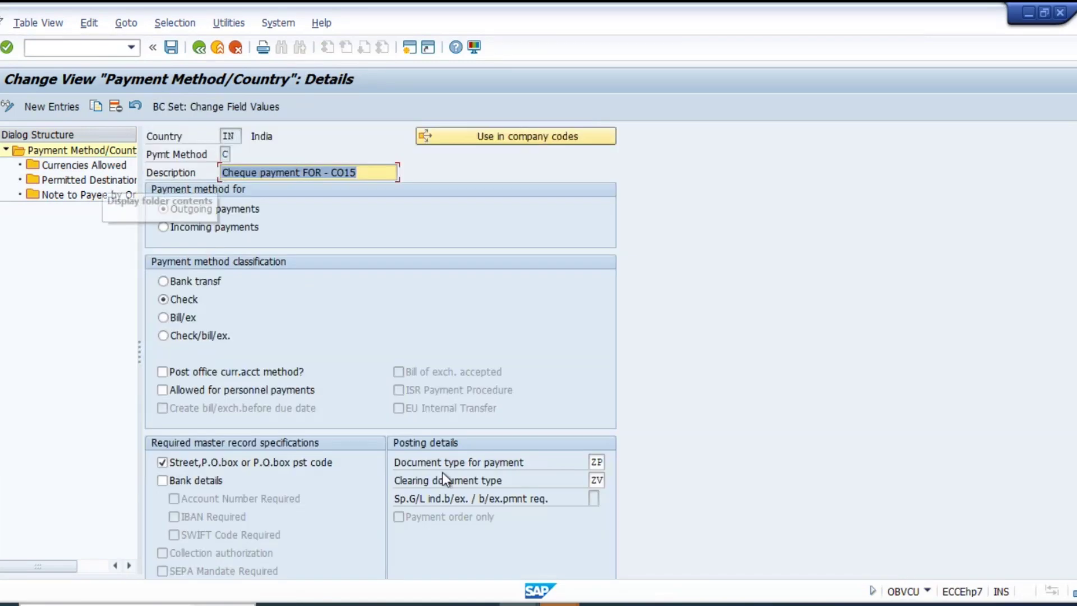
scroll(587, 440, "down", 5)
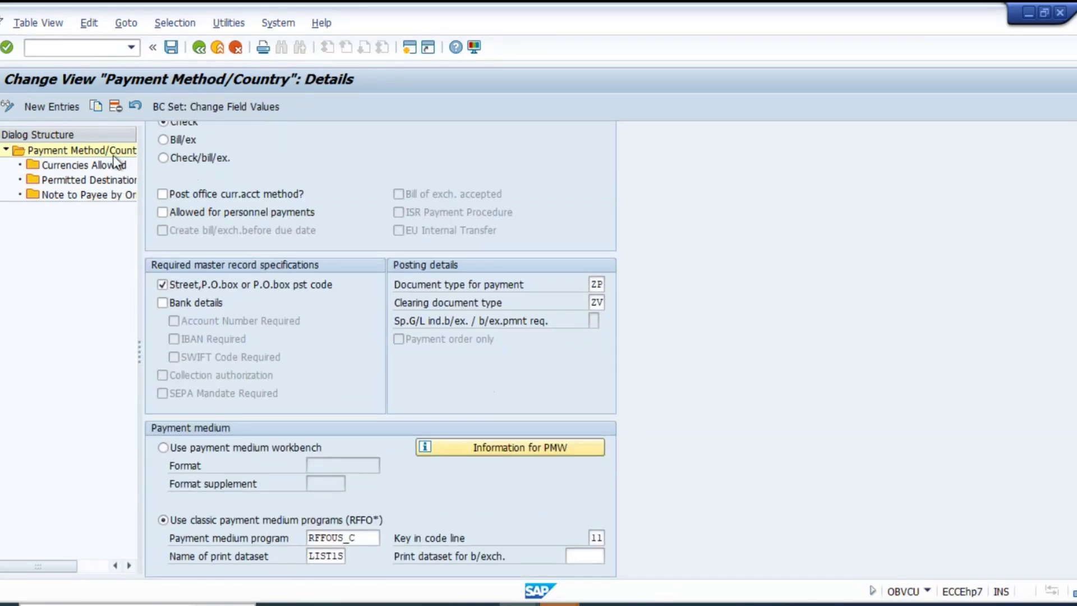
left_click(198, 48)
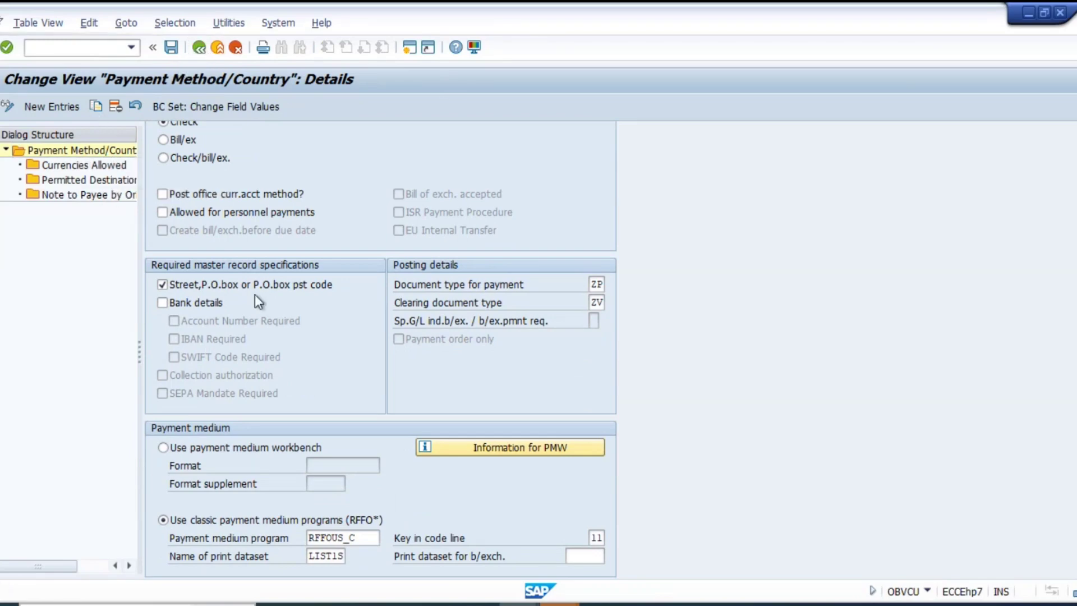
left_click(284, 110)
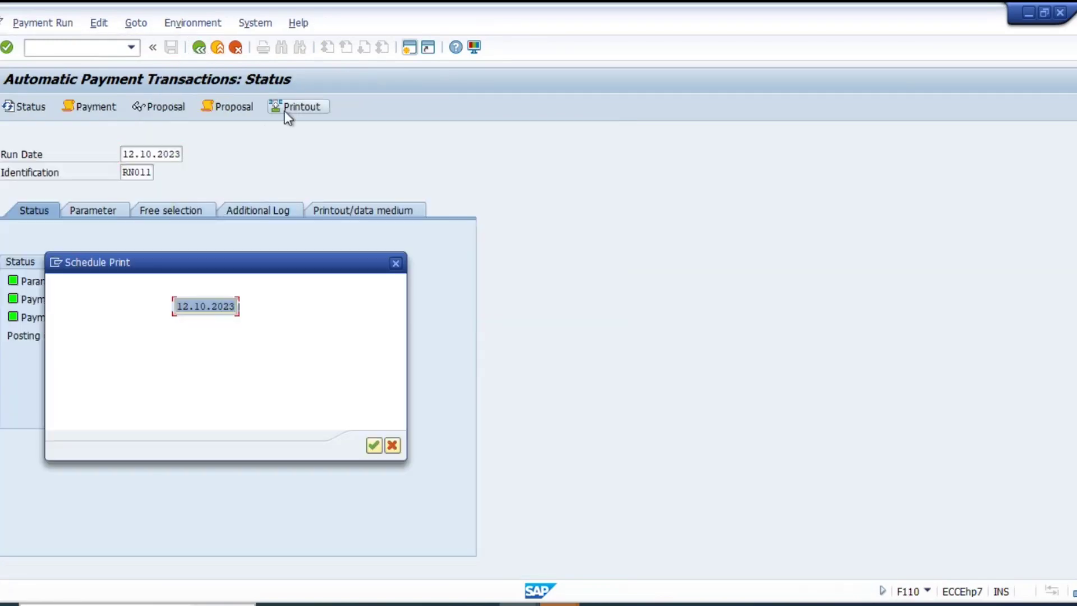
left_click(293, 397)
key("BackSpace")
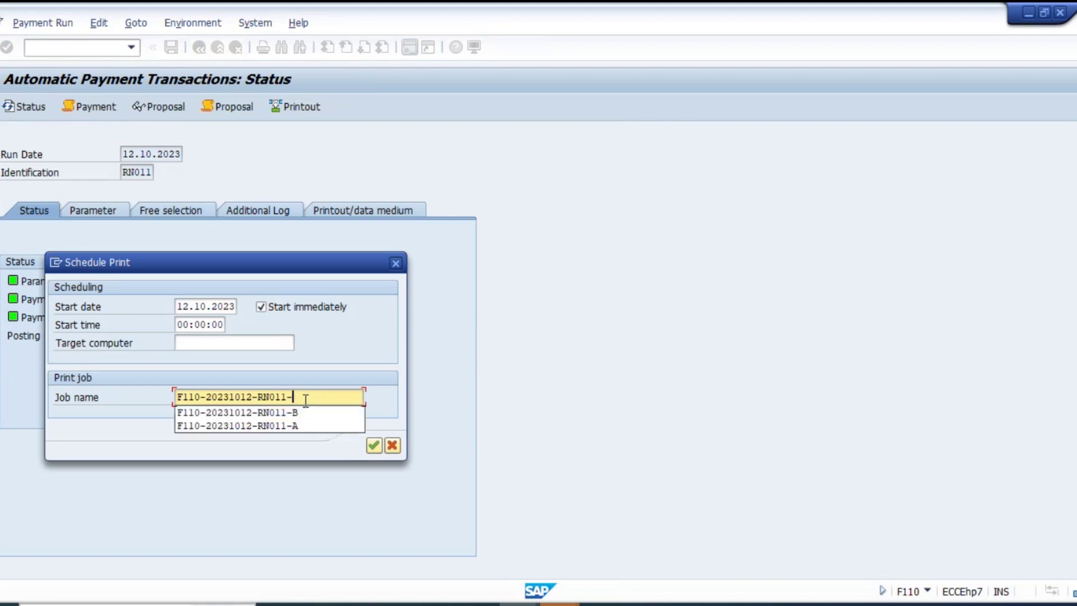
type("C")
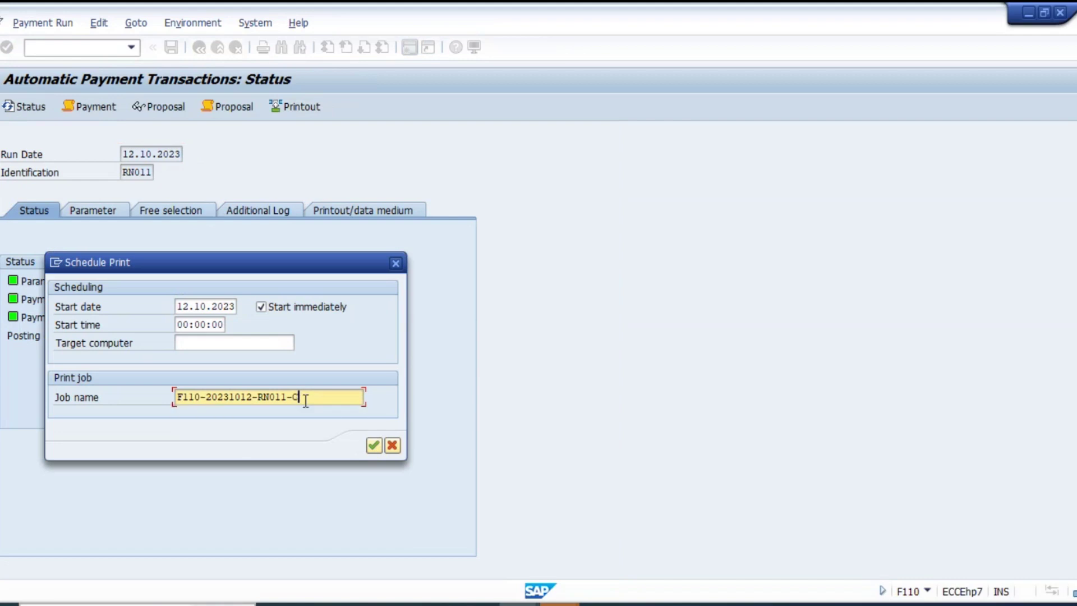
left_click(374, 446)
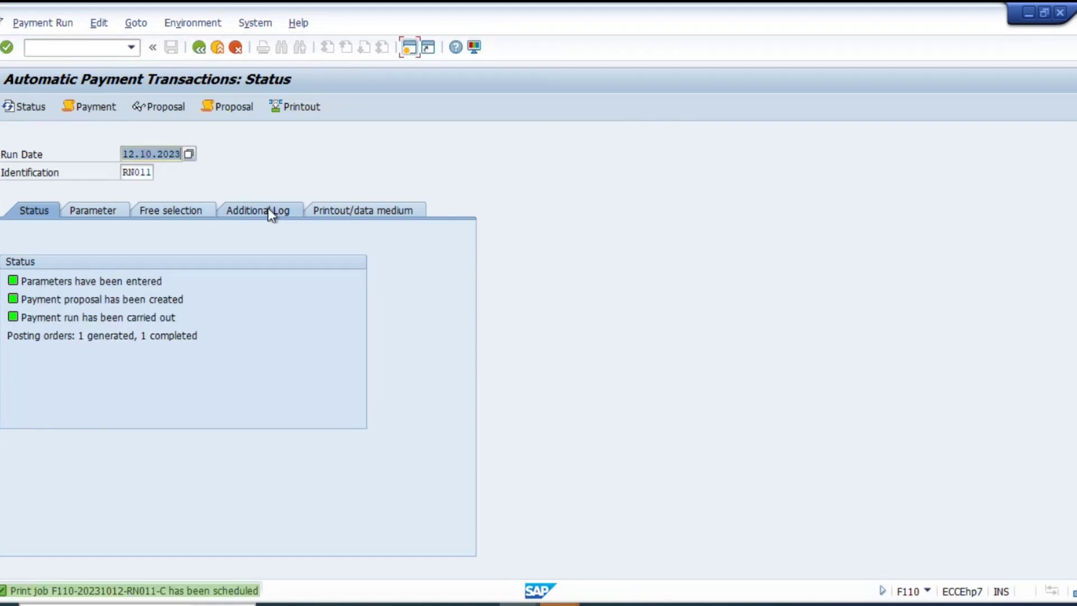
left_click(269, 209)
left_click(351, 443)
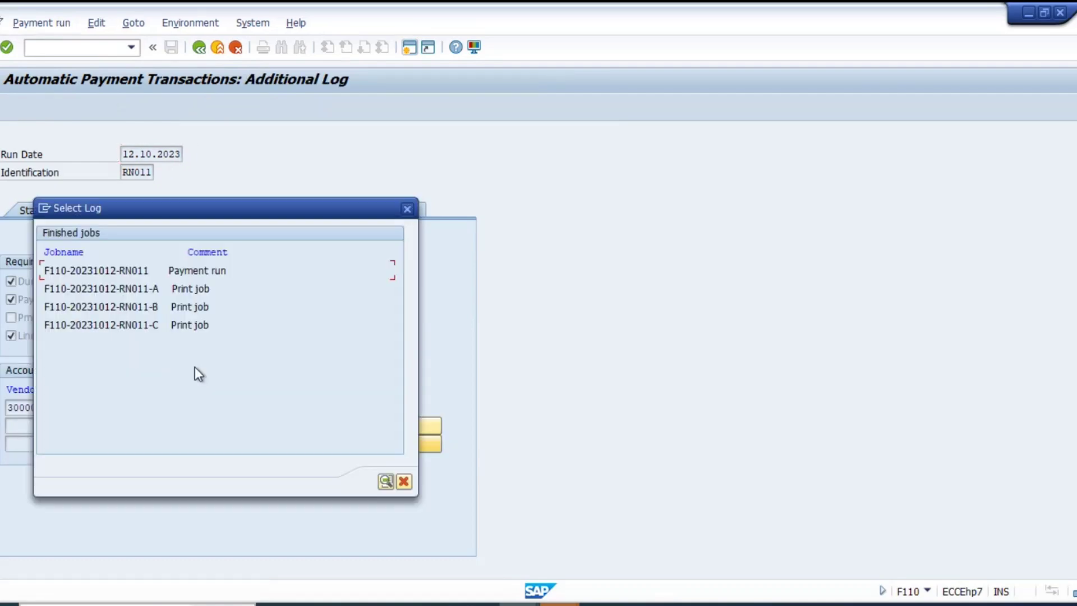
double_click(133, 324)
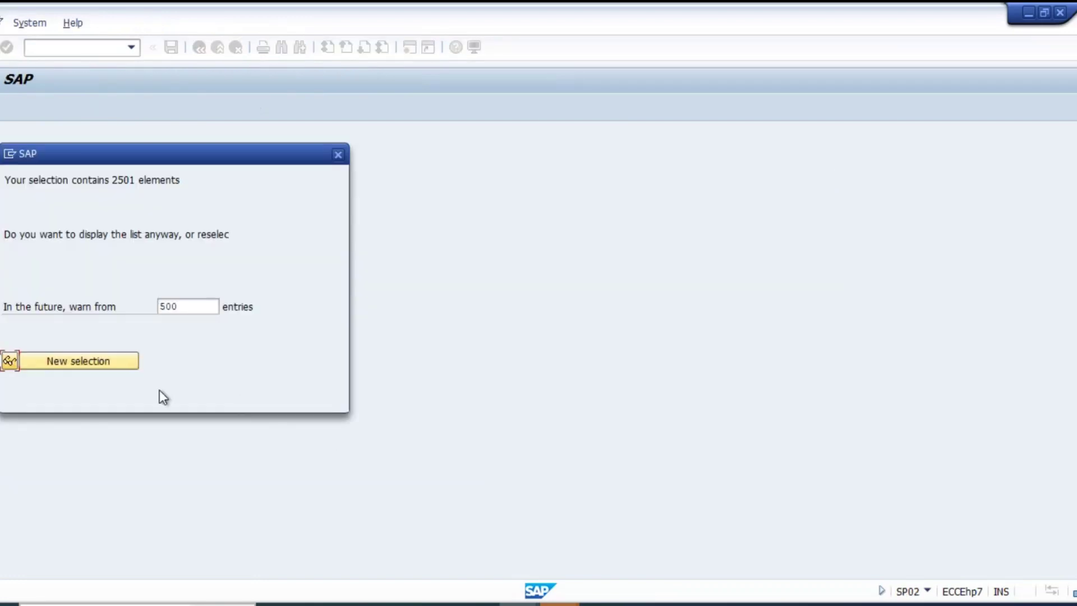
- Display the full list of spool requests, view the newest request's contents, and return to the list
left_click(10, 362)
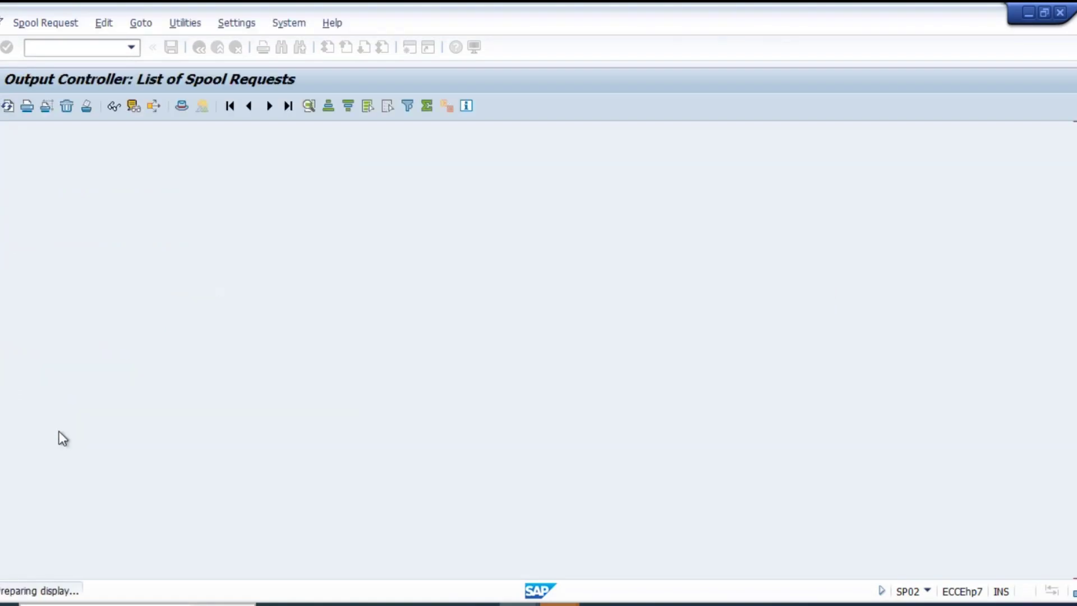
left_click(83, 175)
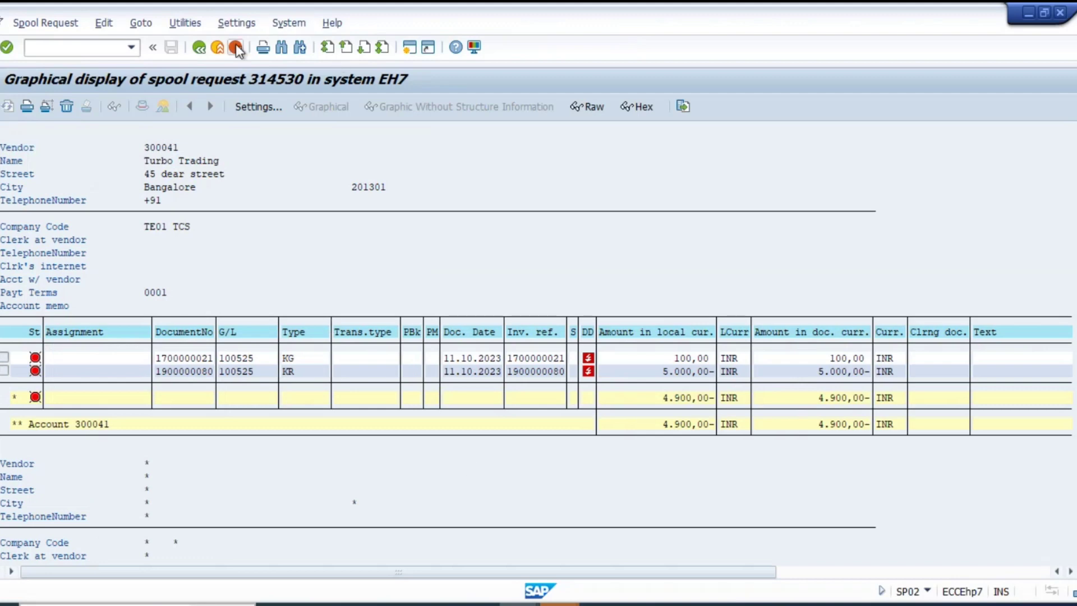
left_click(199, 47)
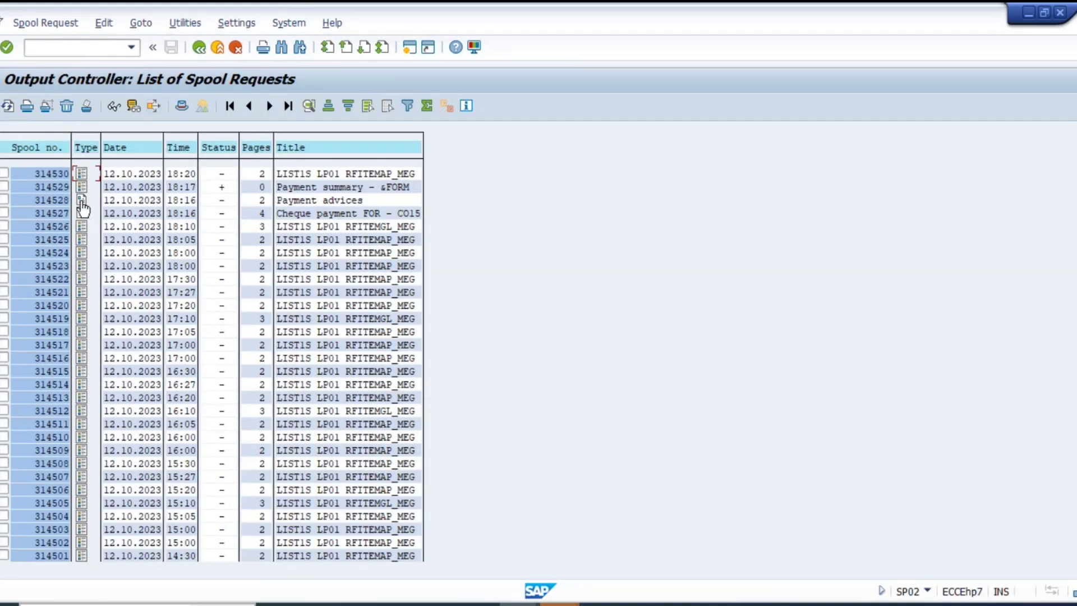
- Examine the settled items, check number and sender address in the Payment advices spool request
left_click(82, 202)
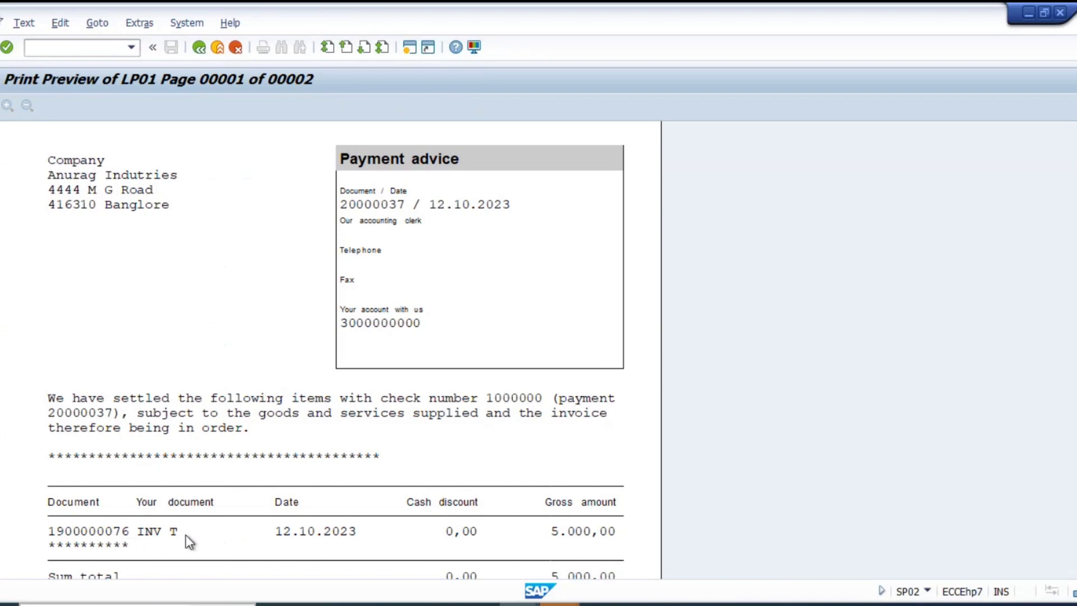
scroll(301, 510, "down", 3)
scroll(152, 443, "down", 7)
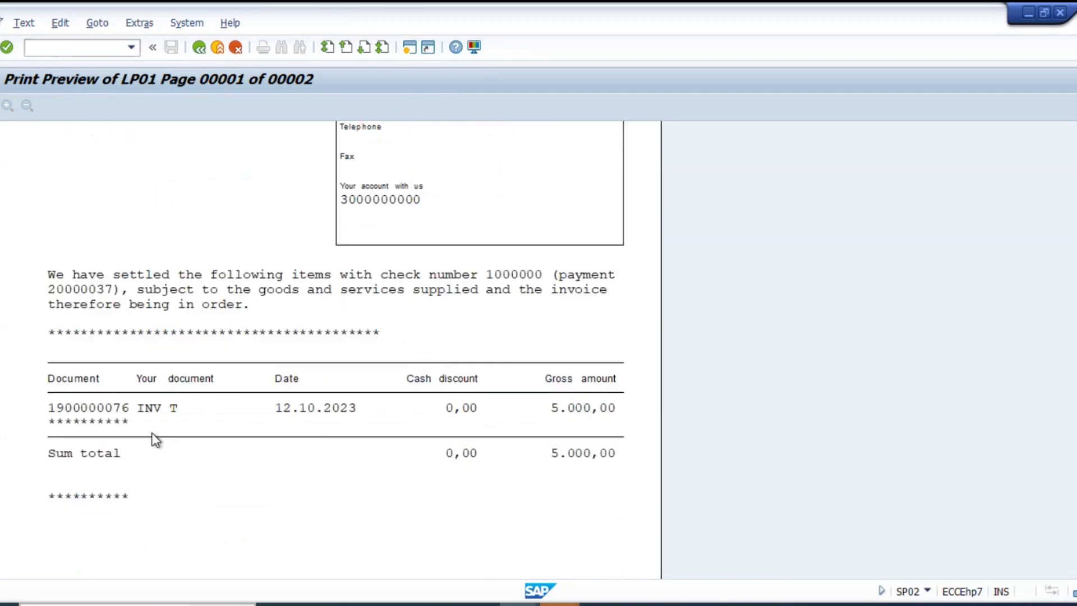
scroll(329, 419, "up", 10)
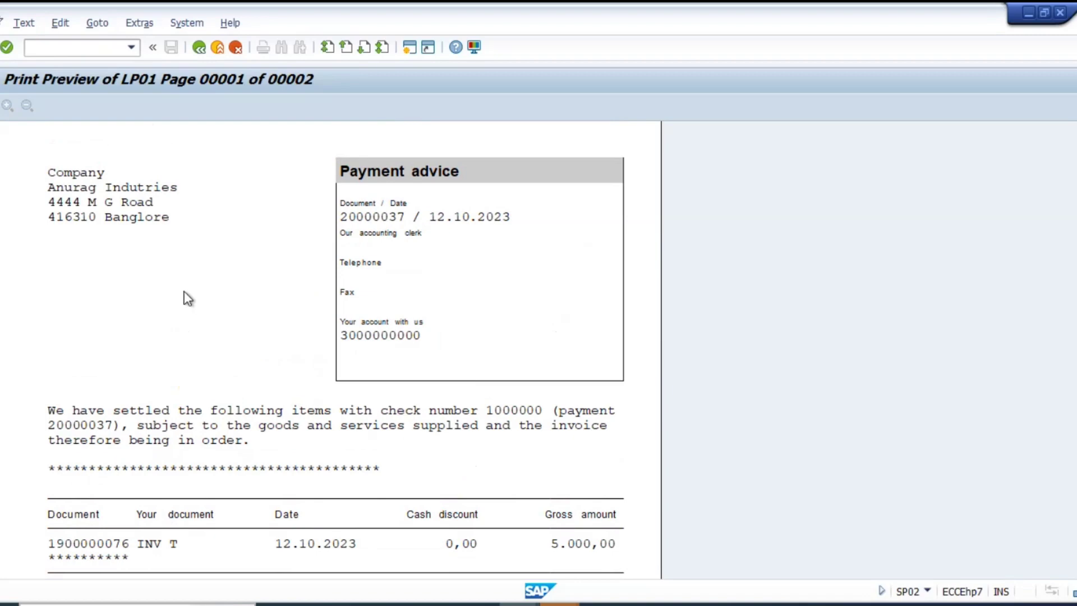
- Read through the payment advice preview from the recipient address to the sum total
scroll(185, 280, "down", 5)
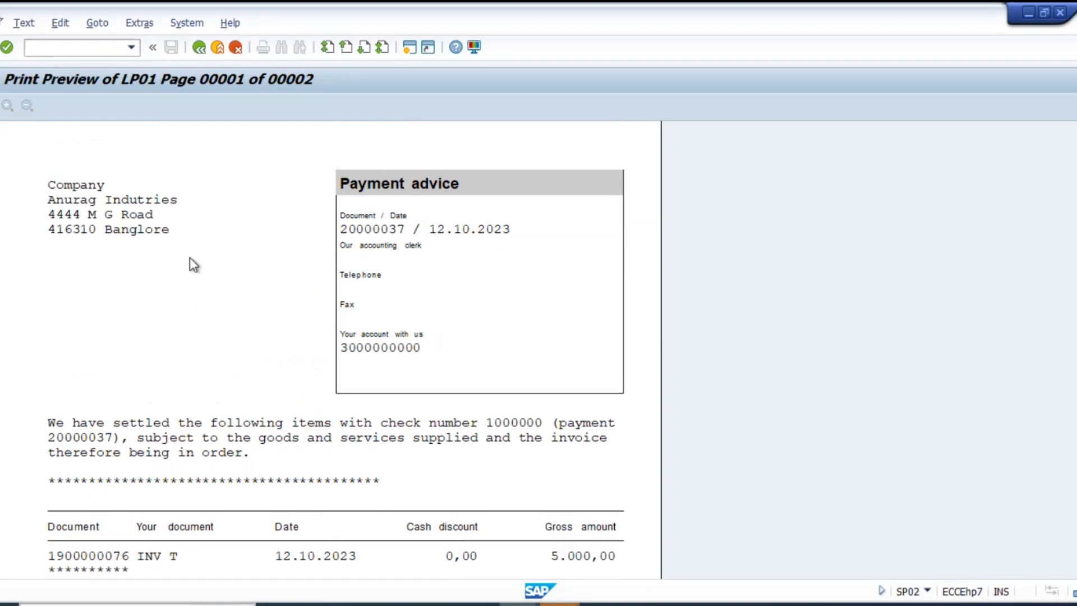
scroll(371, 459, "down", 10)
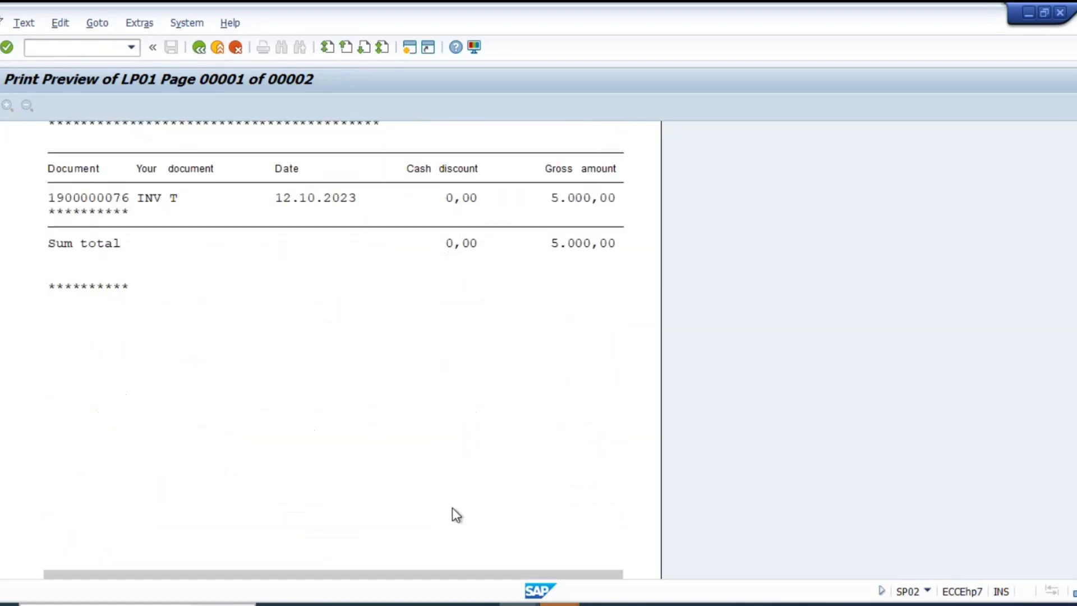
scroll(501, 461, "up", 7)
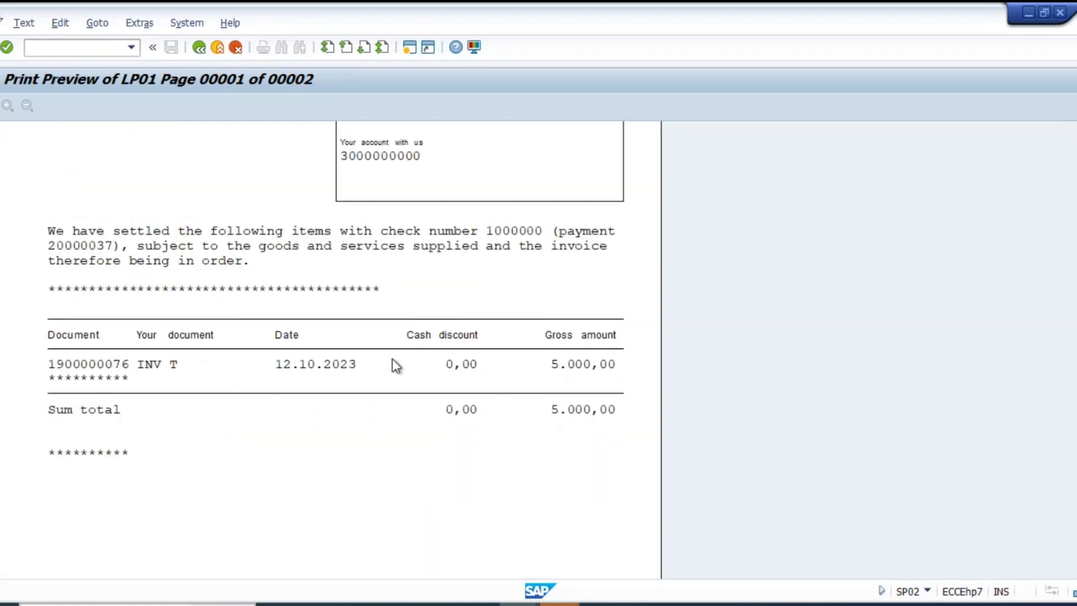
- Switch to the payment run's job log session, open FCHI, and check the number status of RN01's AXIS check lot
key("alt+Tab")
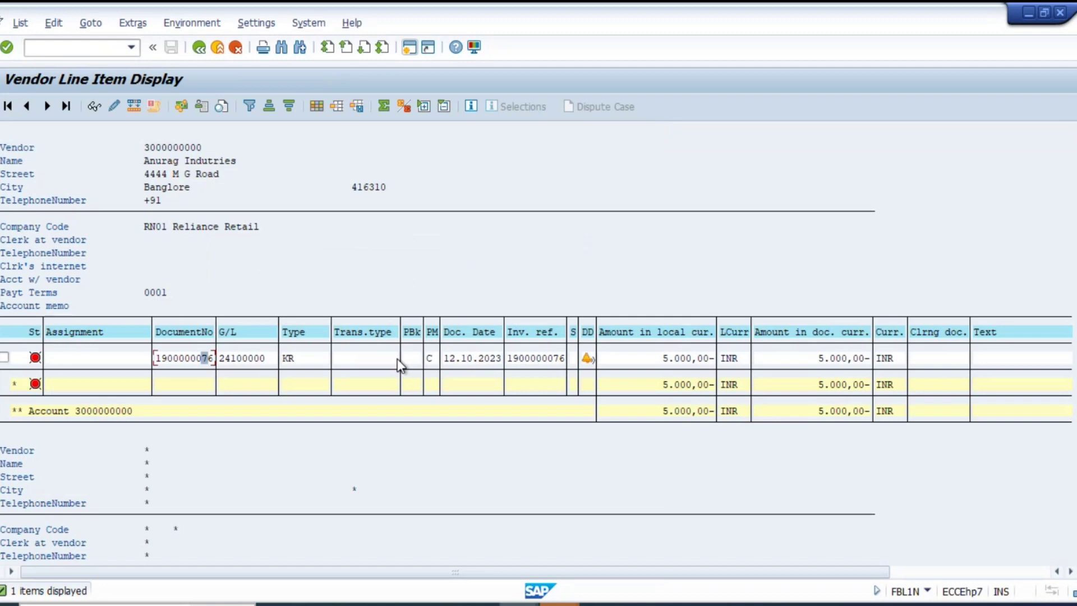
key("alt+Tab")
key("Tab")
left_click(97, 48)
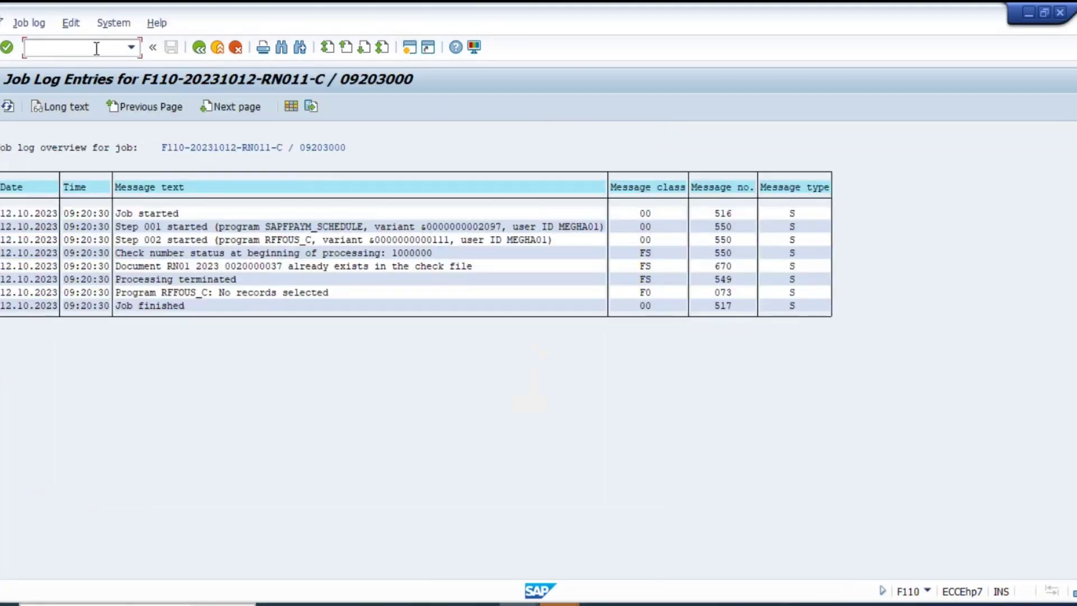
type("/nfchi")
key("Return")
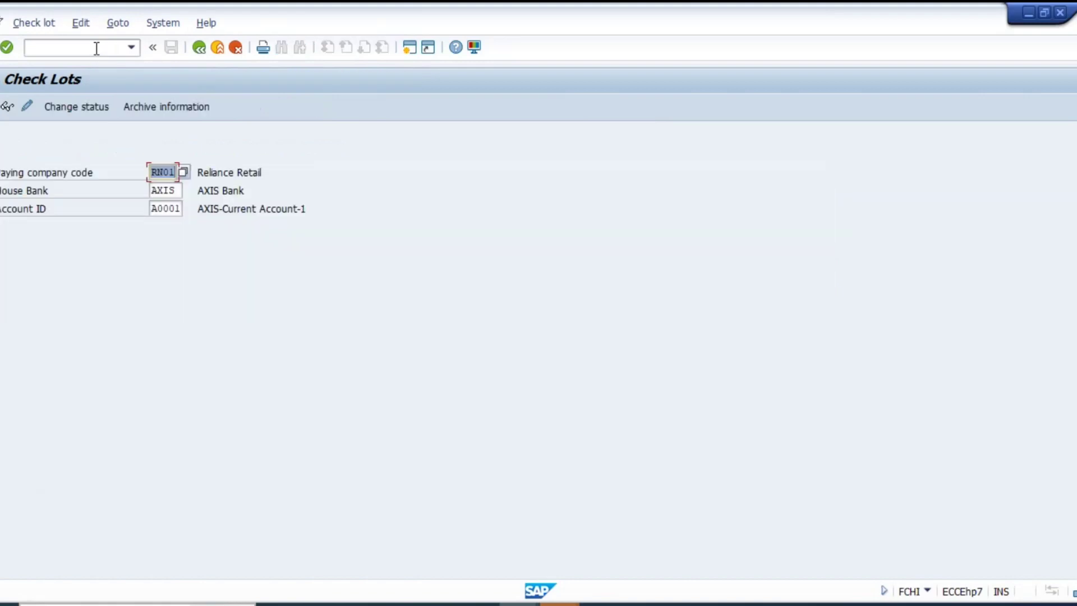
left_click(13, 109)
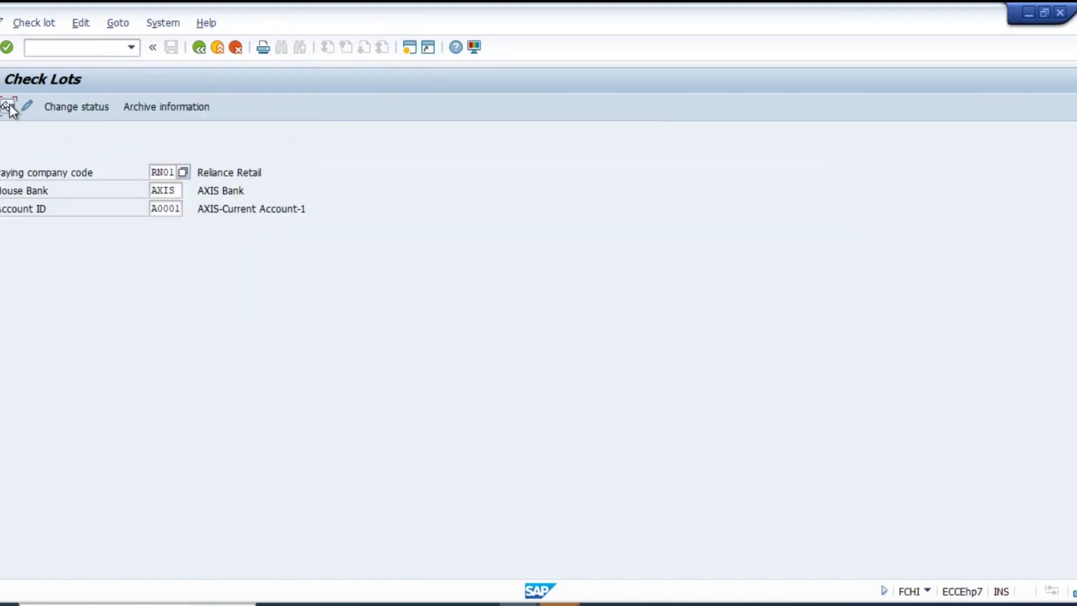
double_click(538, 241)
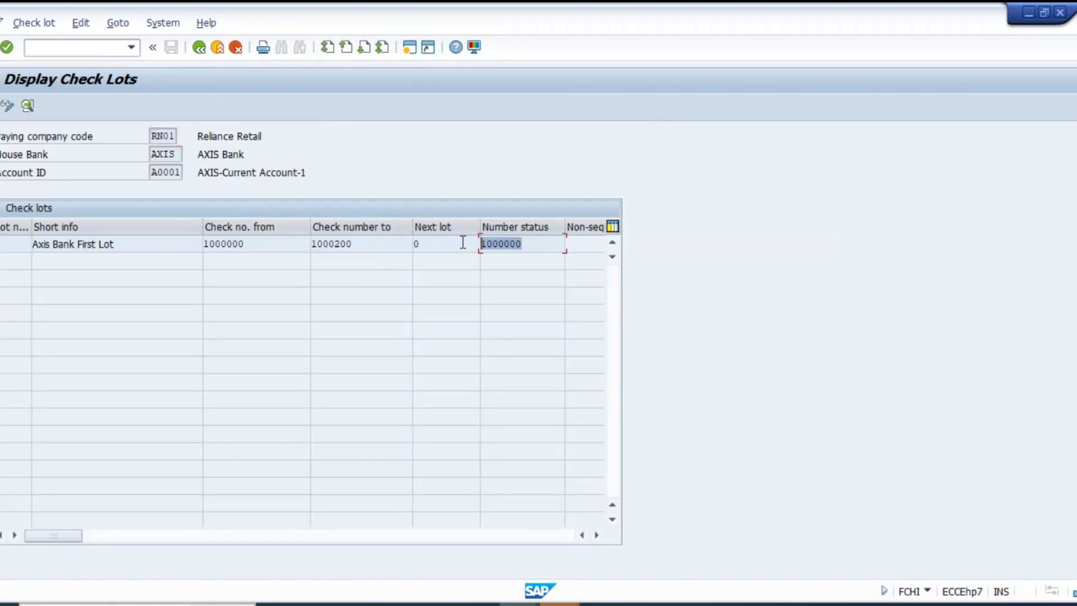
left_click(535, 245)
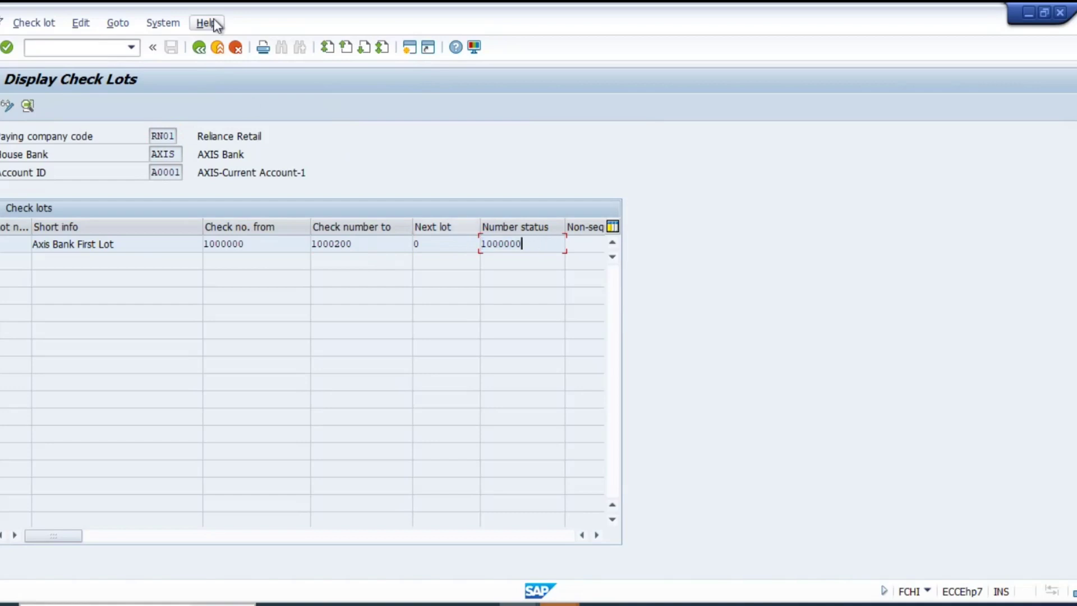
- Run the check register (FCHN) for paying company code RN01 and examine the issued check's number
left_click(110, 50)
type("/nf")
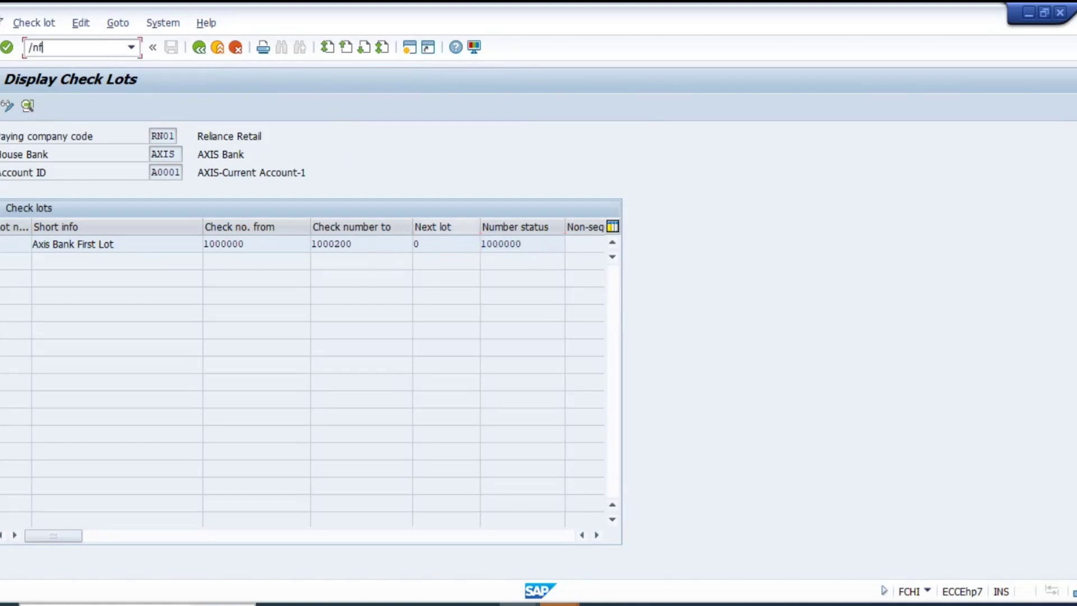
type("chln")
key("Return")
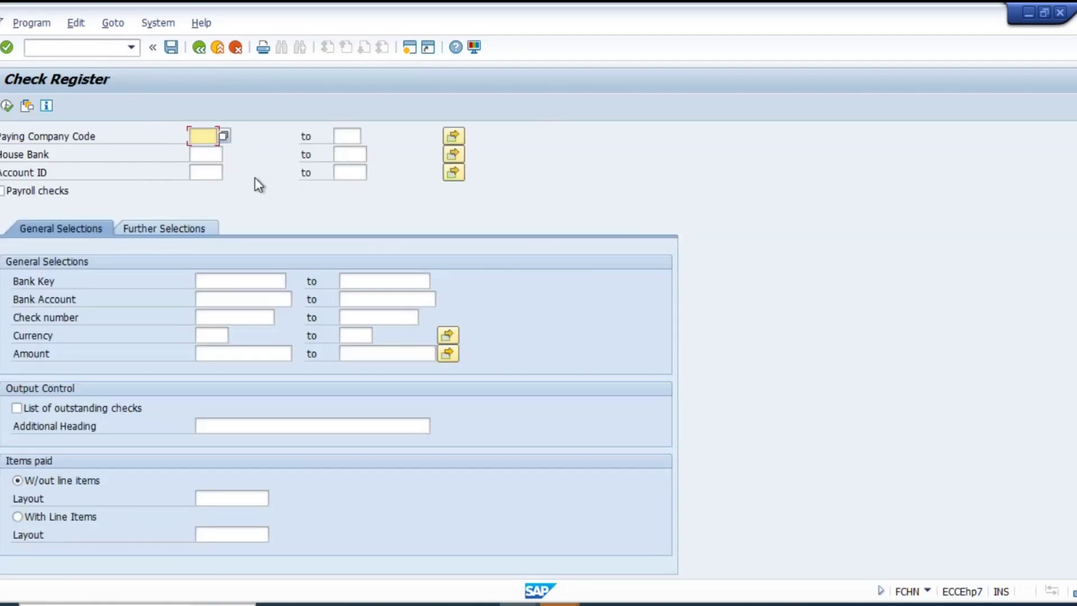
type("RN01")
left_click(7, 105)
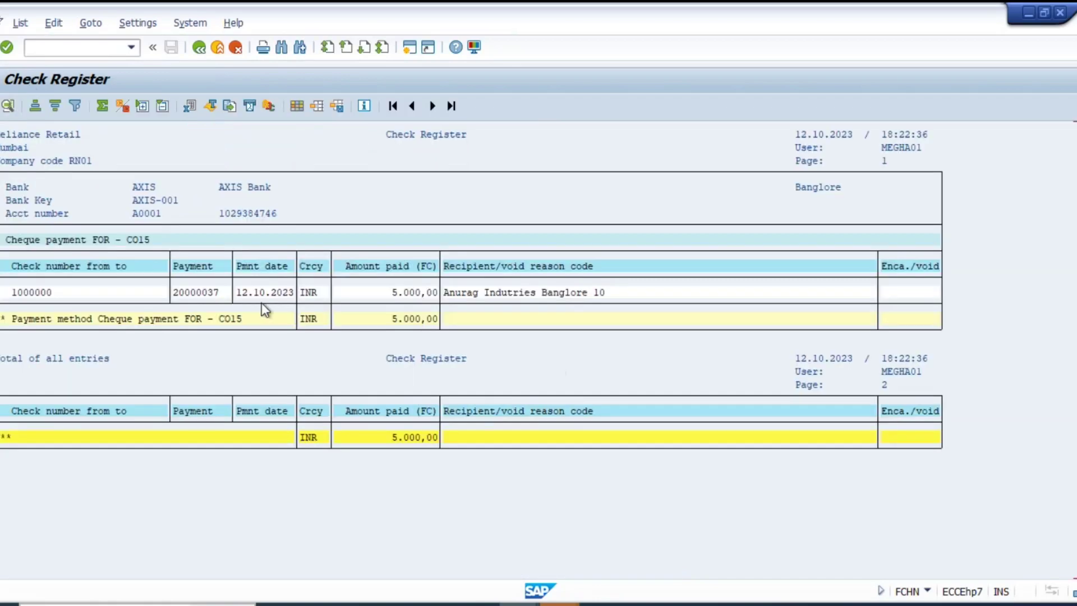
left_click(81, 292)
- Display the entries of table PAYR in SE16N for paying company code RN01
left_click(63, 45)
type("/nse16n")
key("Return")
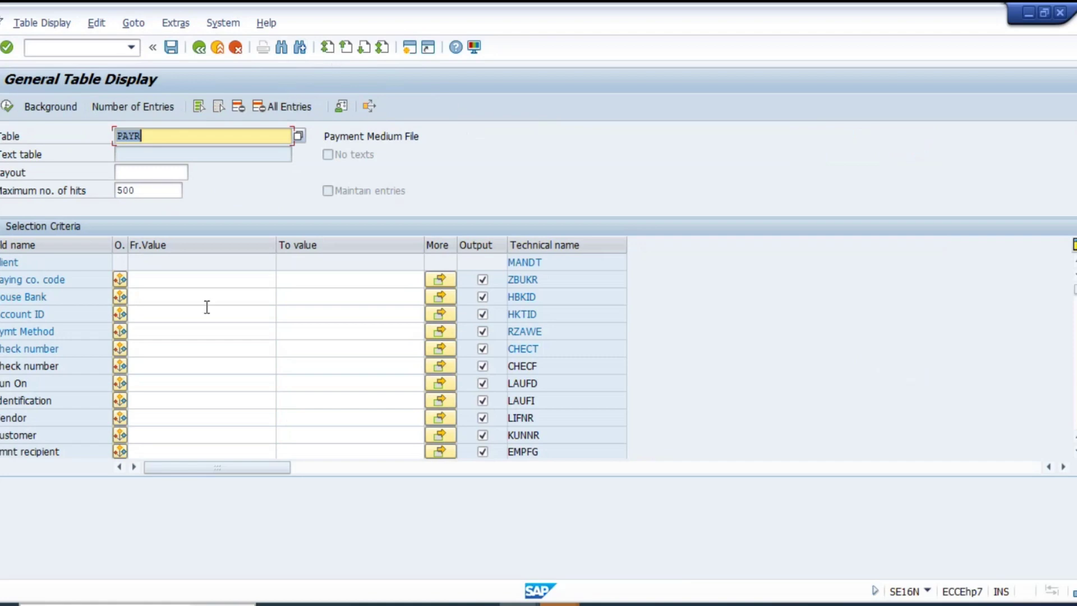
left_click(169, 280)
left_click(169, 299)
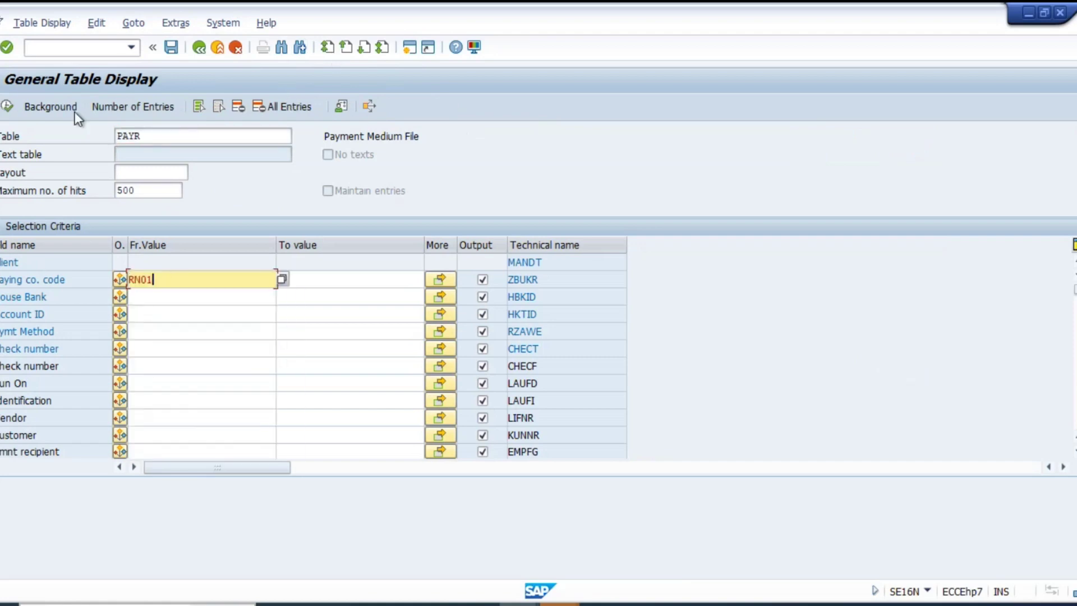
left_click(8, 111)
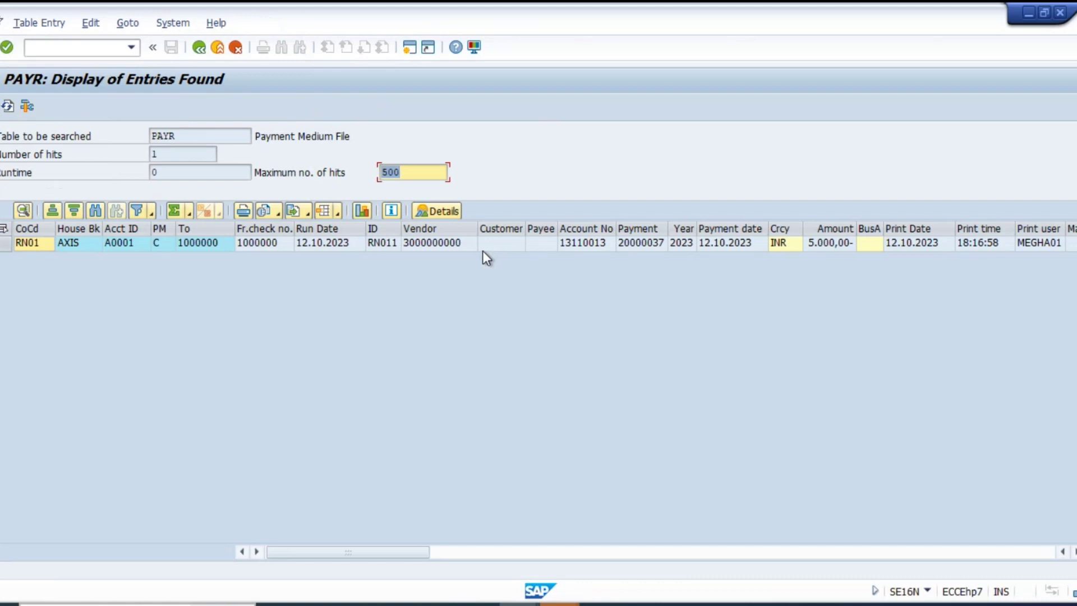
- Examine the PAYR entry's check numbers, account ID, payment method and customer field
left_click(187, 247)
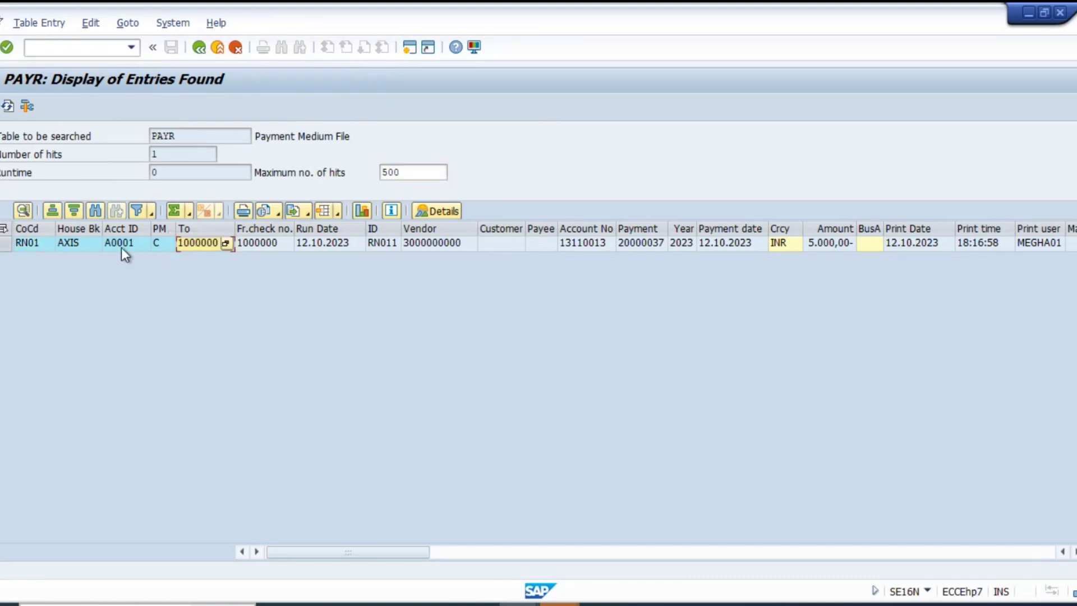
left_click(121, 247)
left_click(163, 246)
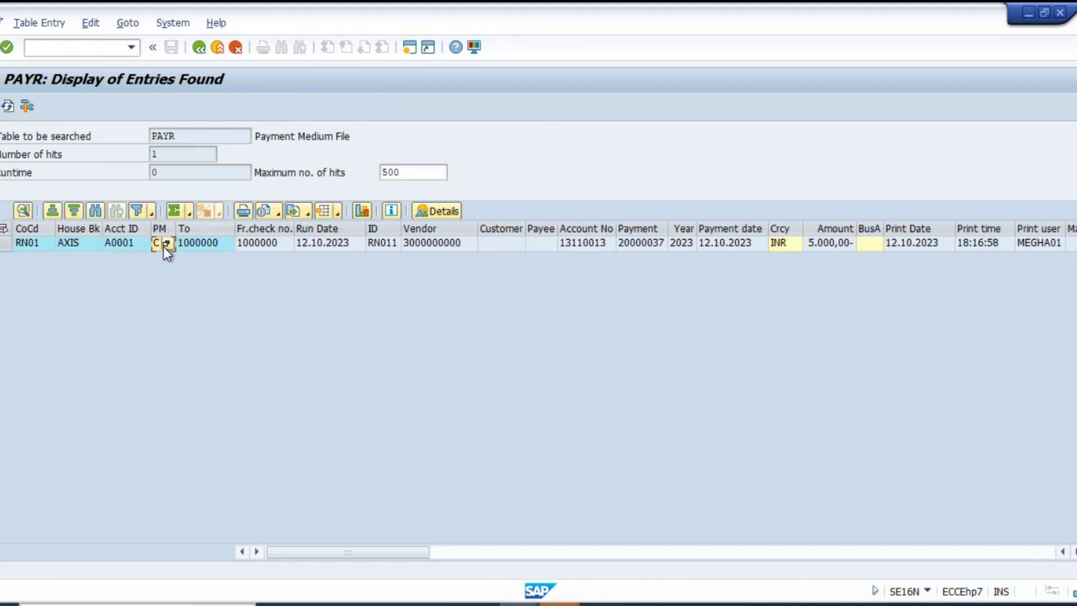
left_click(261, 247)
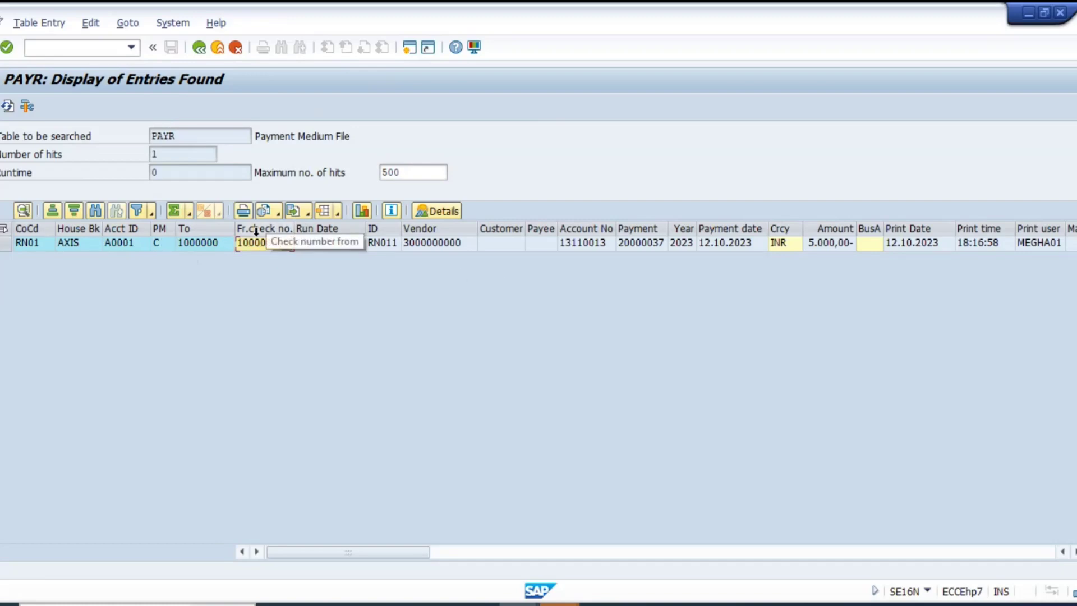
left_click(516, 247)
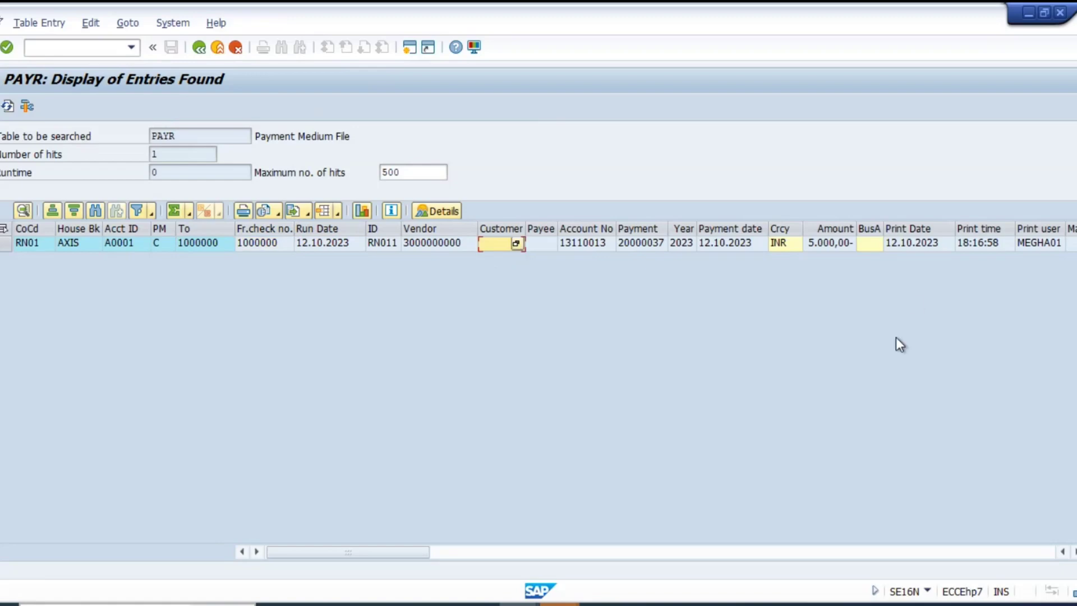